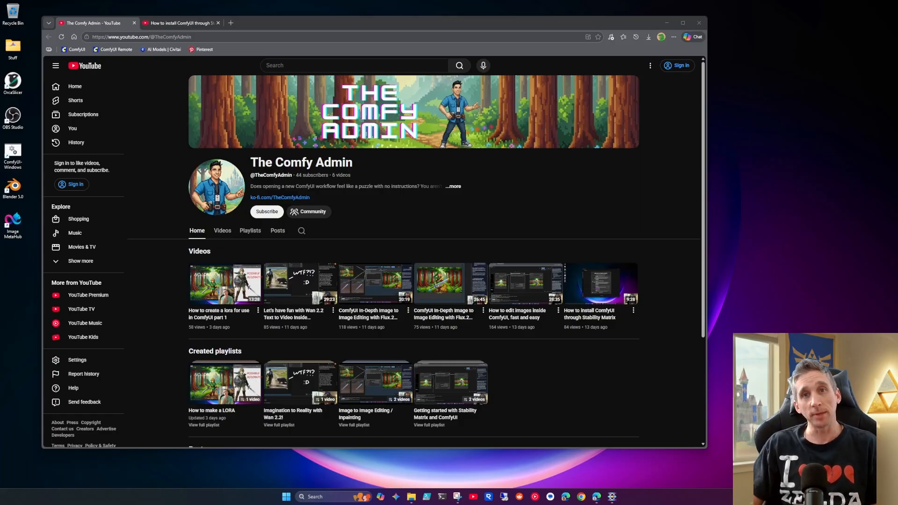
Step: Bring up the video about installing ComfyUI through Stability Matrix
{"action": "mouse_move", "coordinate": [466, 292]}
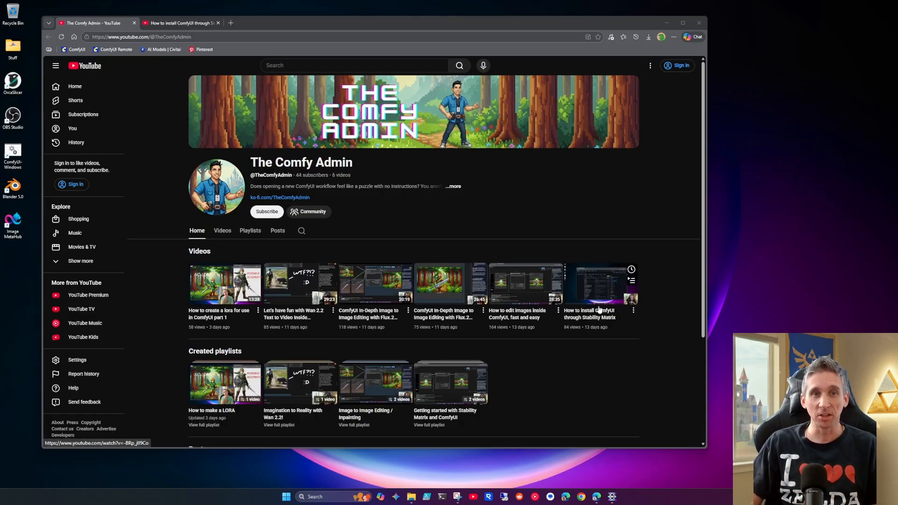
{"action": "left_click", "coordinate": [178, 23]}
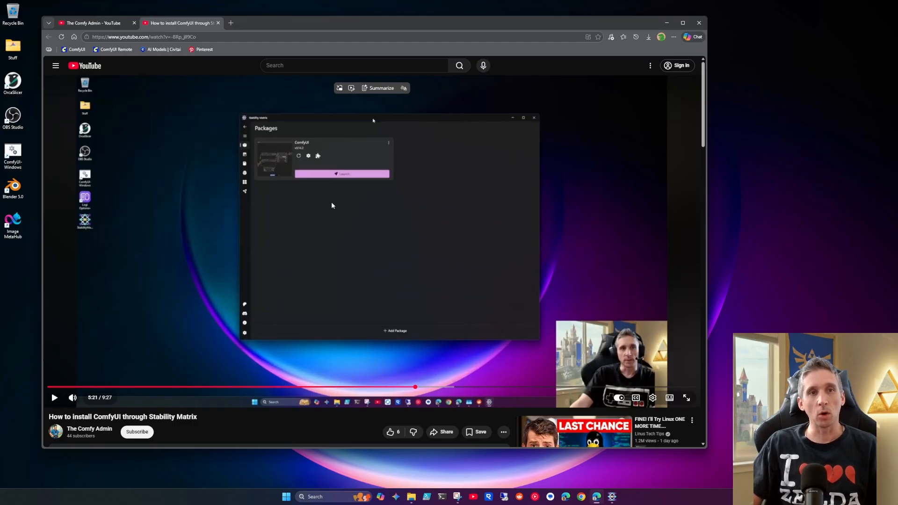
Step: Minimize the browser, switch to Stability Matrix and dismiss the Downloads tip
{"action": "left_click", "coordinate": [667, 23]}
{"action": "left_click", "coordinate": [612, 496]}
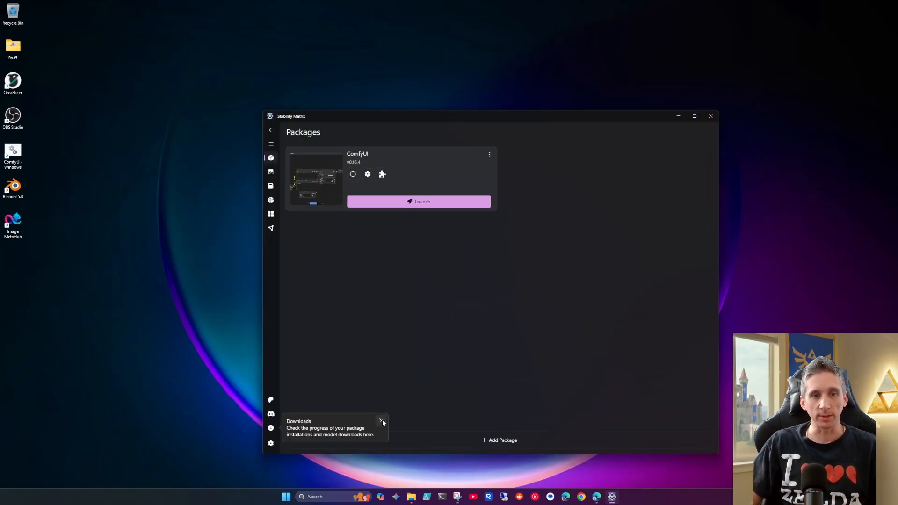
{"action": "left_click", "coordinate": [382, 421]}
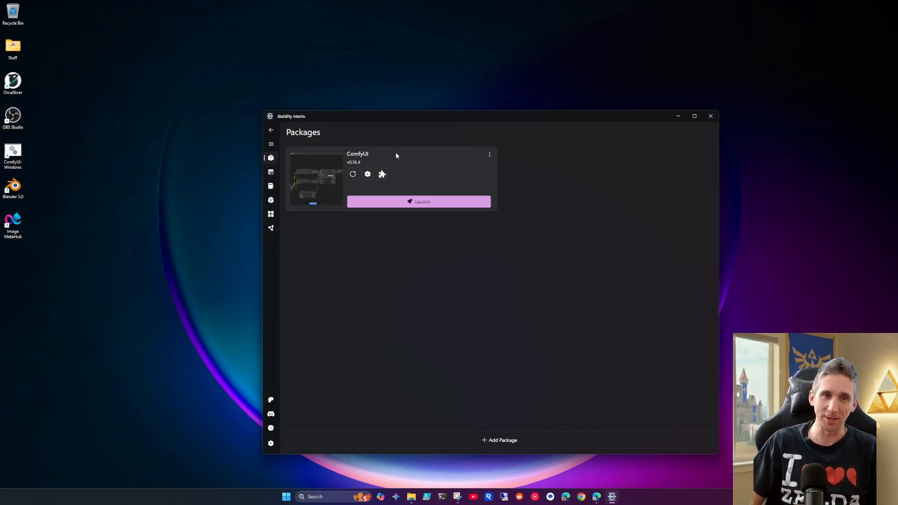
Step: Turn off the --enable-manager launch option of the ComfyUI package and save the launch options
{"action": "left_click", "coordinate": [369, 174]}
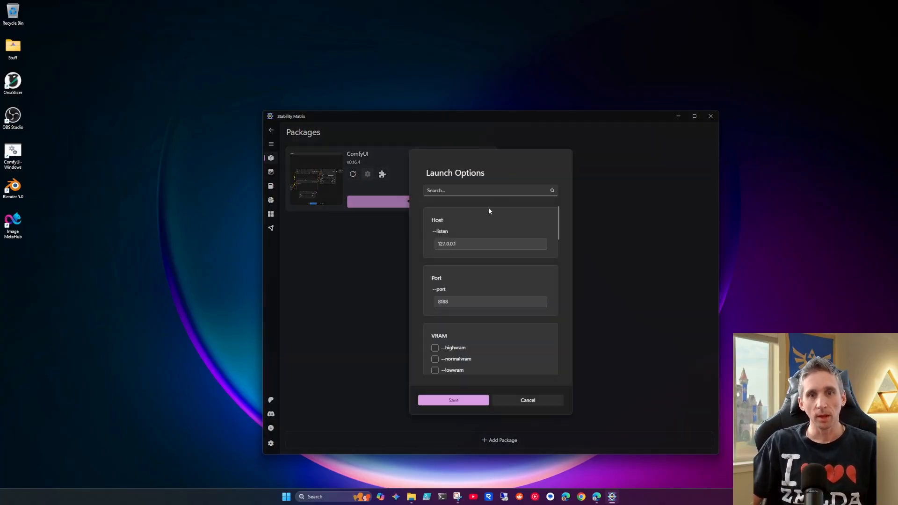
{"action": "scroll", "coordinate": [482, 266], "scroll_direction": "down", "scroll_amount": 3}
{"action": "scroll", "coordinate": [482, 267], "scroll_direction": "down", "scroll_amount": 5}
{"action": "scroll", "coordinate": [482, 267], "scroll_direction": "down", "scroll_amount": 7}
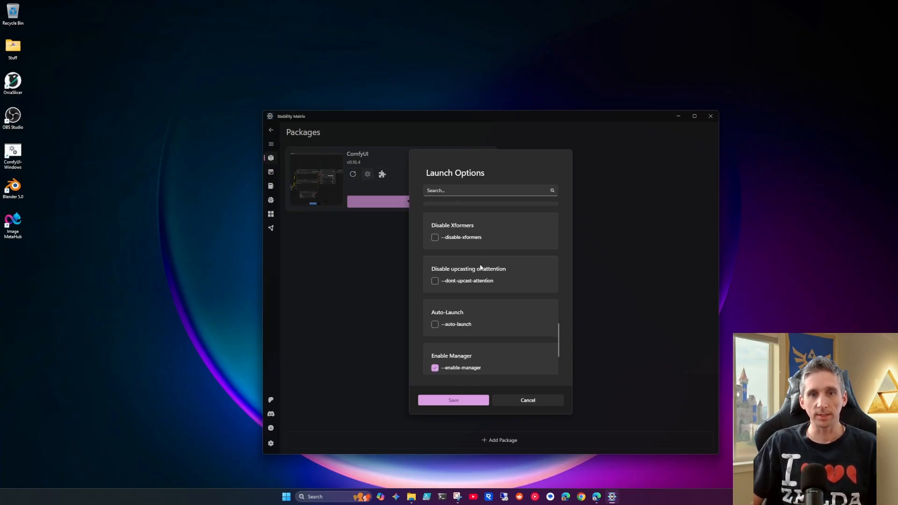
{"action": "scroll", "coordinate": [481, 267], "scroll_direction": "down", "scroll_amount": 2}
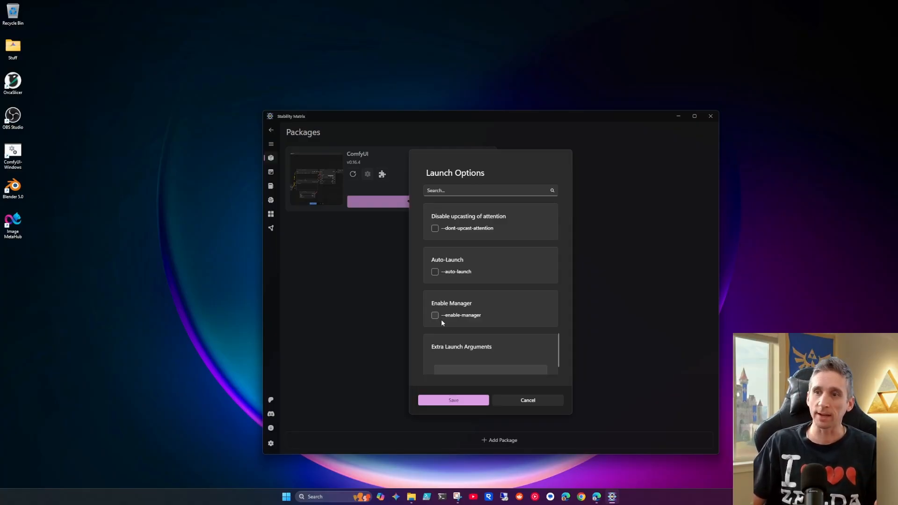
{"action": "left_click", "coordinate": [451, 399]}
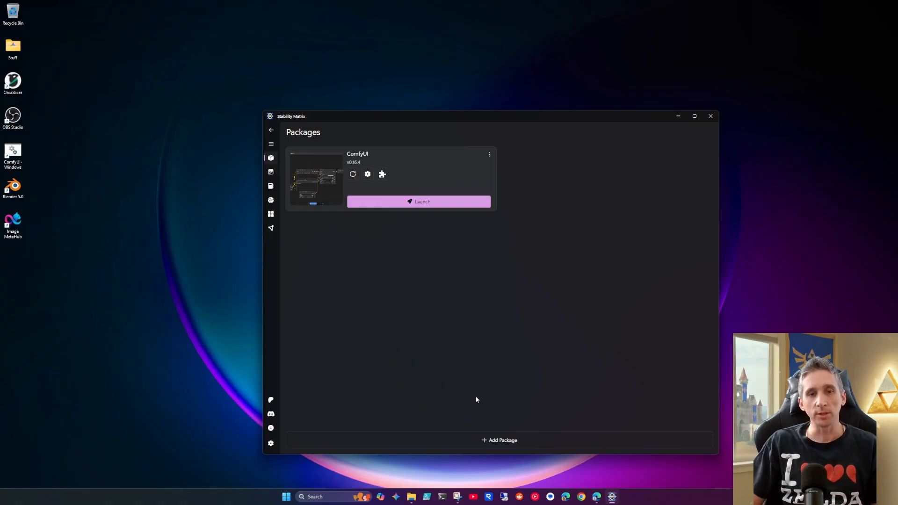
Step: In File Explorer, open the Data\Packages\ComfyUI\custom_nodes folder inside StabilityMatrix-win-x64
{"action": "left_click", "coordinate": [412, 496]}
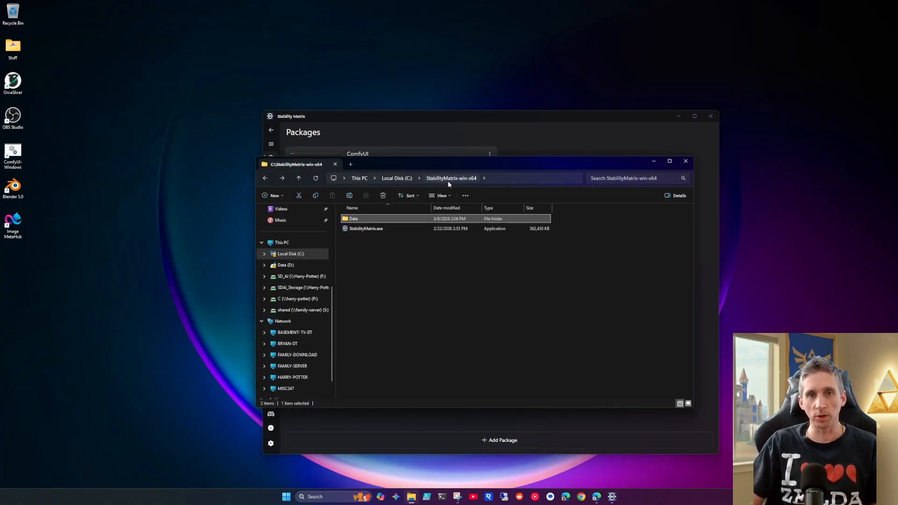
{"action": "double_click", "coordinate": [359, 220]}
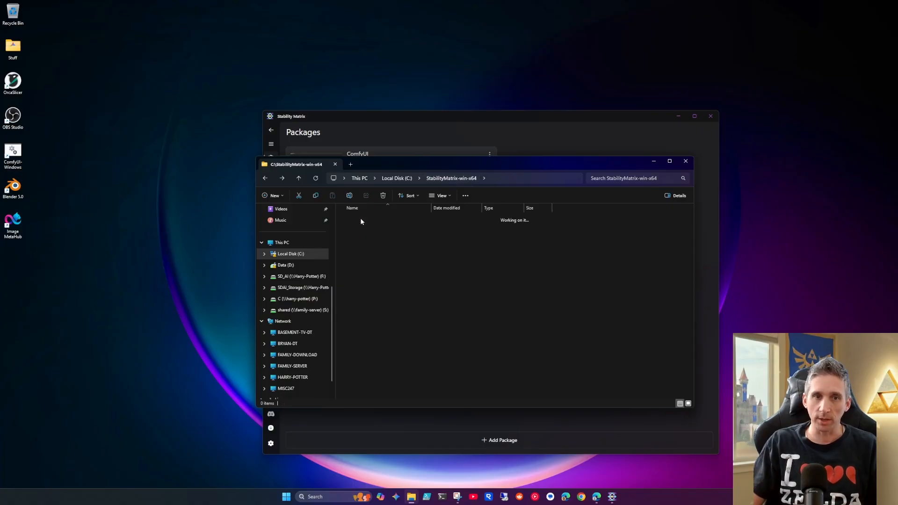
{"action": "left_click", "coordinate": [367, 249]}
{"action": "double_click", "coordinate": [367, 250]}
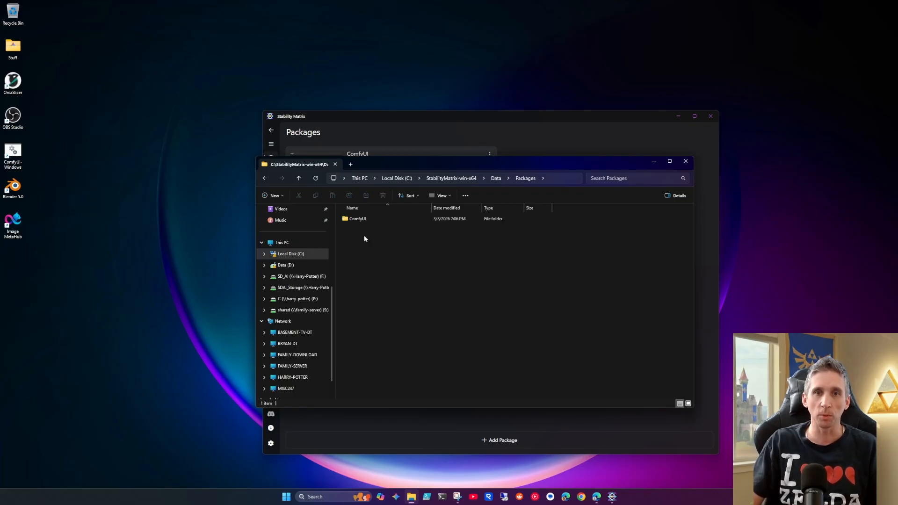
{"action": "left_click", "coordinate": [358, 218]}
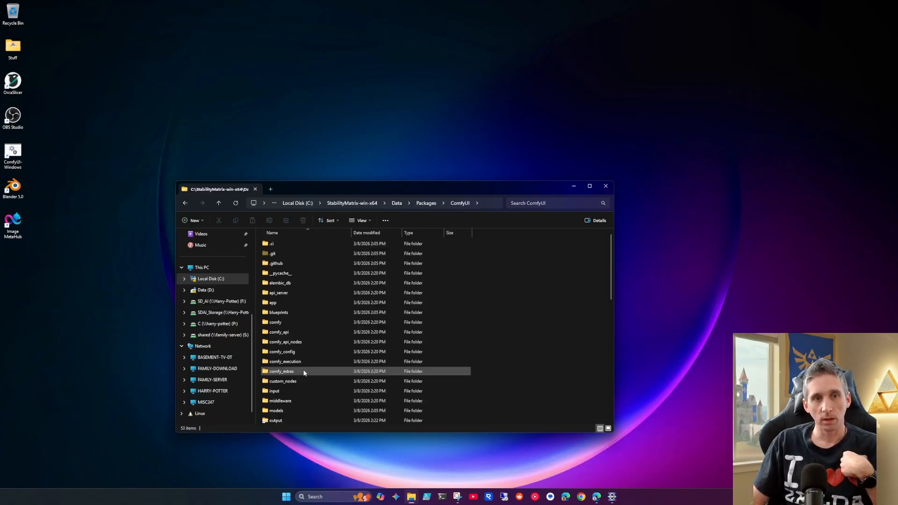
{"action": "double_click", "coordinate": [301, 380]}
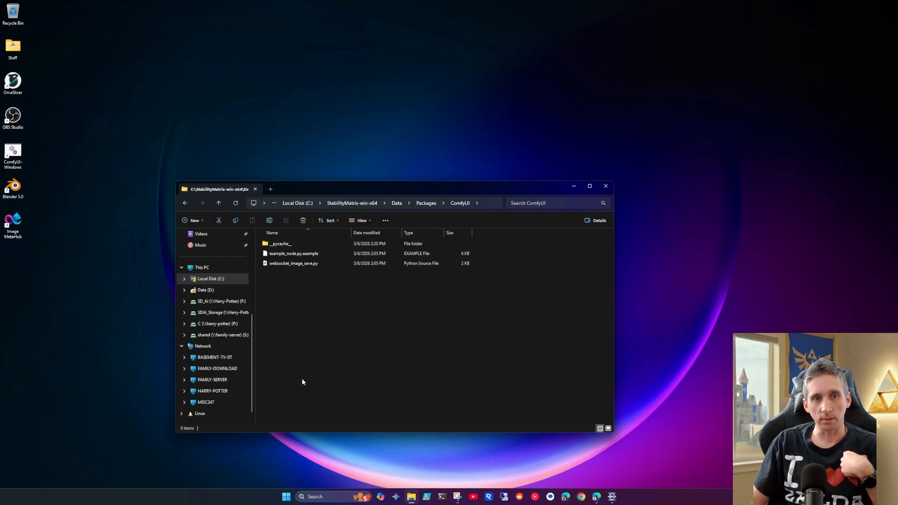
Step: Open a Command Prompt in the custom_nodes folder and place its window beside the folder window
{"action": "left_click", "coordinate": [487, 203]}
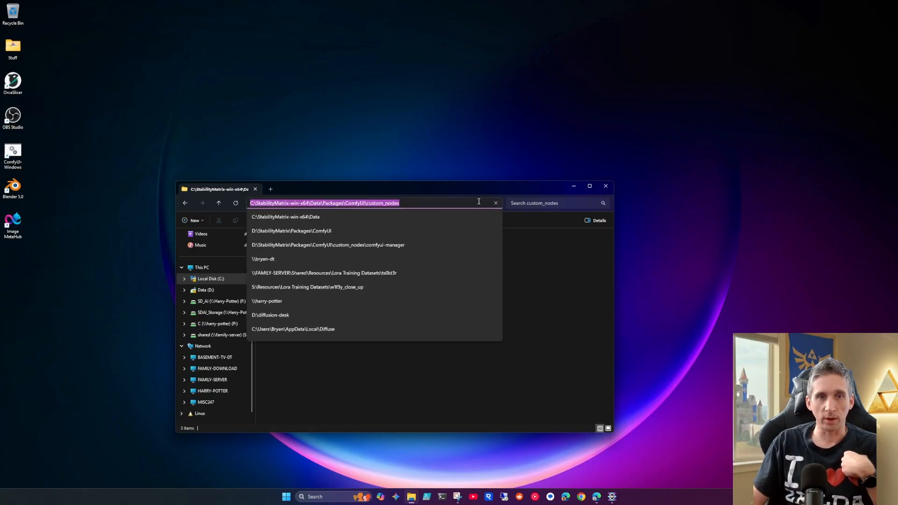
{"action": "key", "text": "BackSpace"}
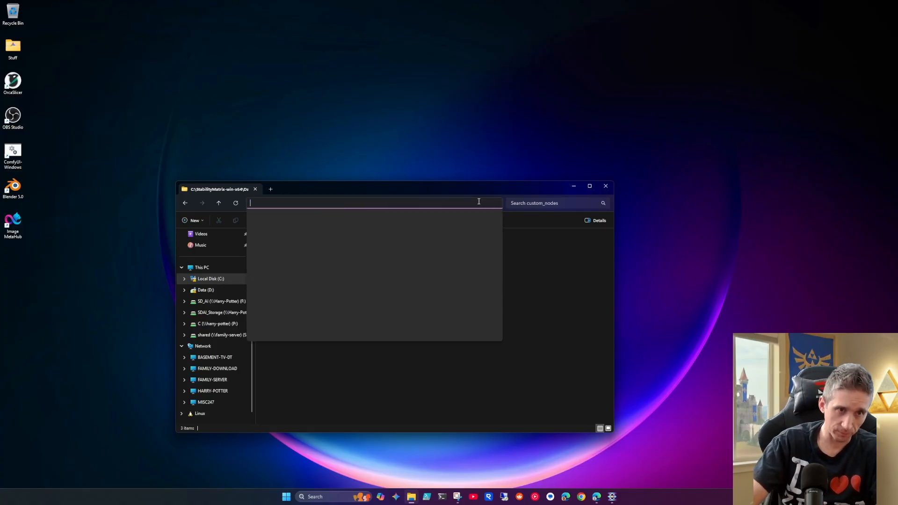
{"action": "type", "text": "cmd"}
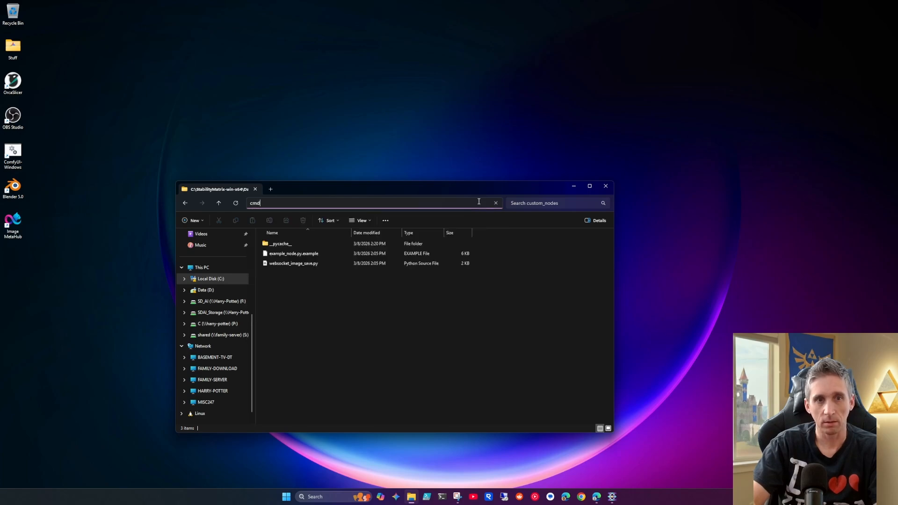
{"action": "key", "text": "Return"}
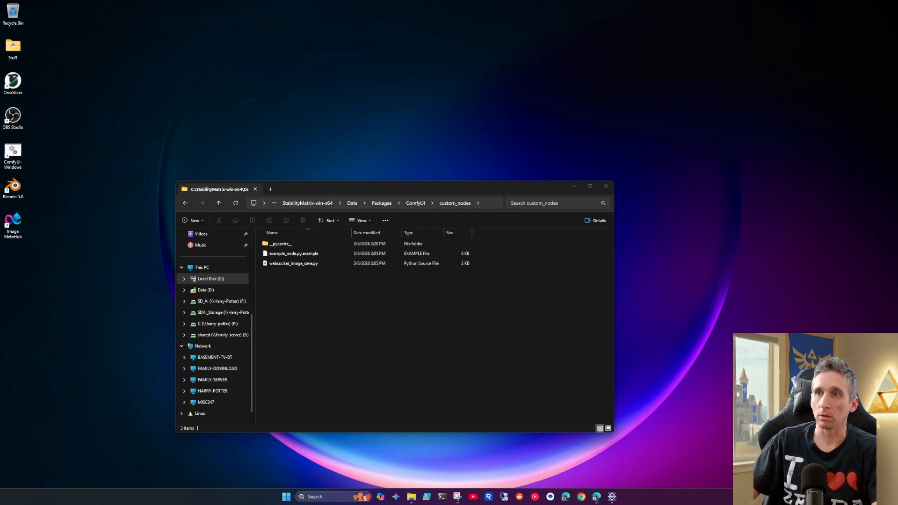
{"action": "left_click_drag", "start_coordinate": [897, 2], "coordinate": [473, 136]}
{"action": "left_click_drag", "start_coordinate": [622, 242], "coordinate": [661, 318]}
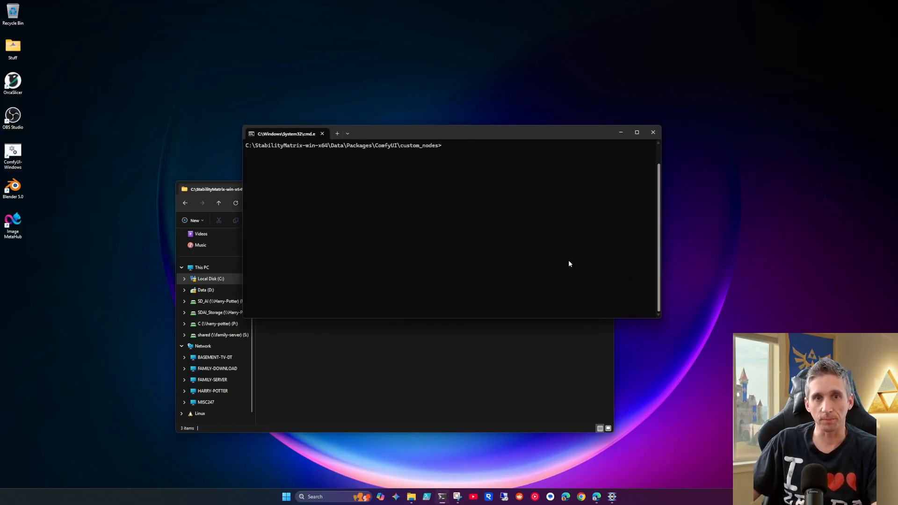
{"action": "left_click_drag", "start_coordinate": [501, 132], "coordinate": [577, 96]}
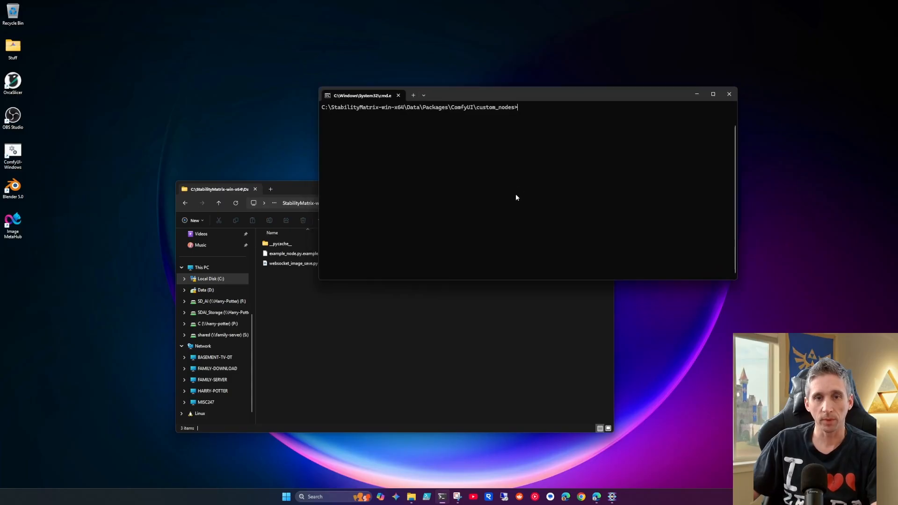
Step: Begin a git clone command and copy the address of the Comfy-Org/ComfyUI-Manager GitHub page from the browser
{"action": "type", "text": "git clone"}
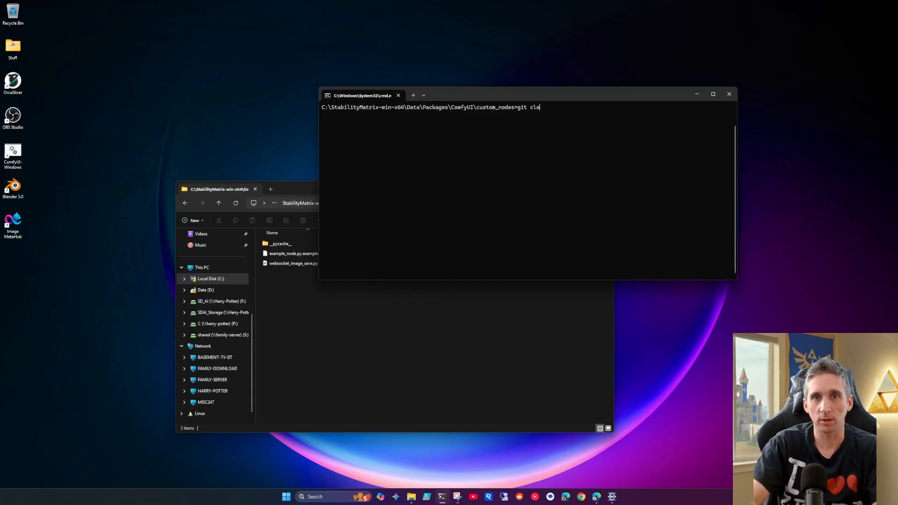
{"action": "left_click", "coordinate": [596, 496]}
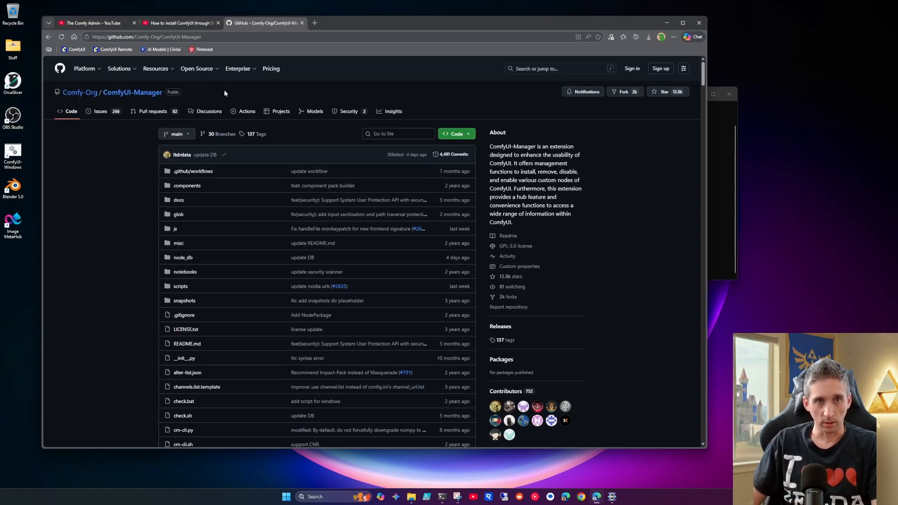
{"action": "left_click", "coordinate": [215, 37]}
{"action": "right_click", "coordinate": [192, 39]}
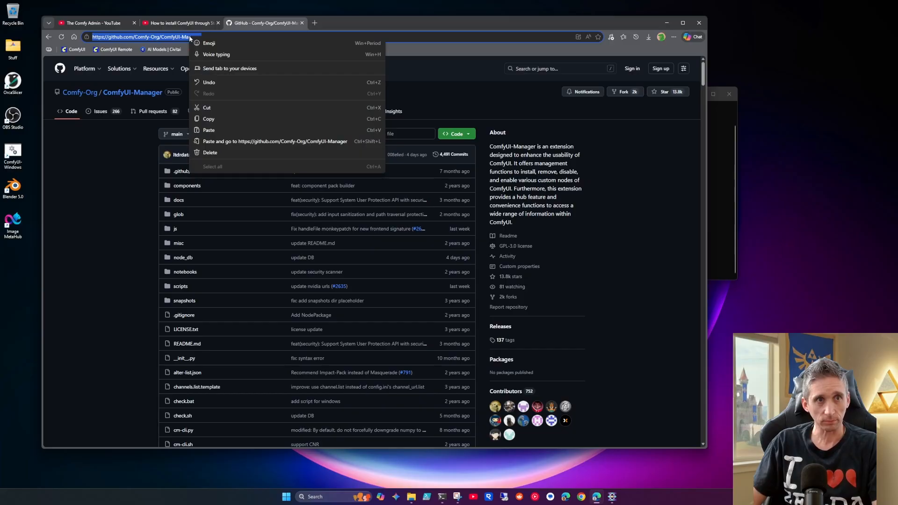
{"action": "left_click", "coordinate": [218, 120]}
{"action": "left_click", "coordinate": [672, 22]}
{"action": "type", "text": "git clone"}
{"action": "key", "text": "ctrl+v"}
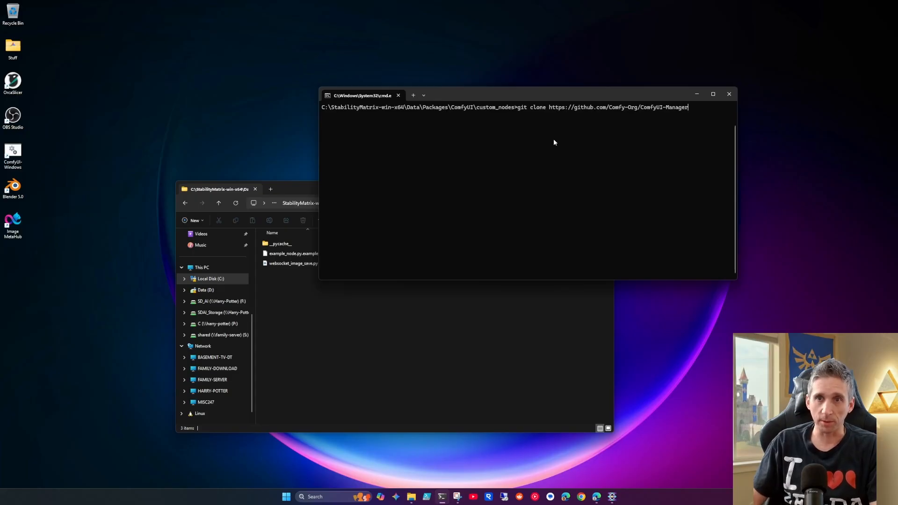
{"action": "key", "text": "Return"}
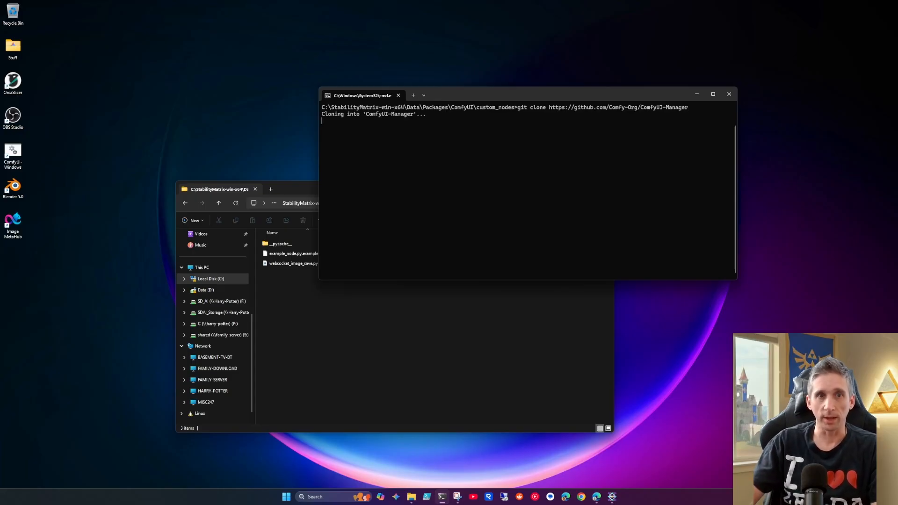
{"action": "left_click", "coordinate": [467, 314]}
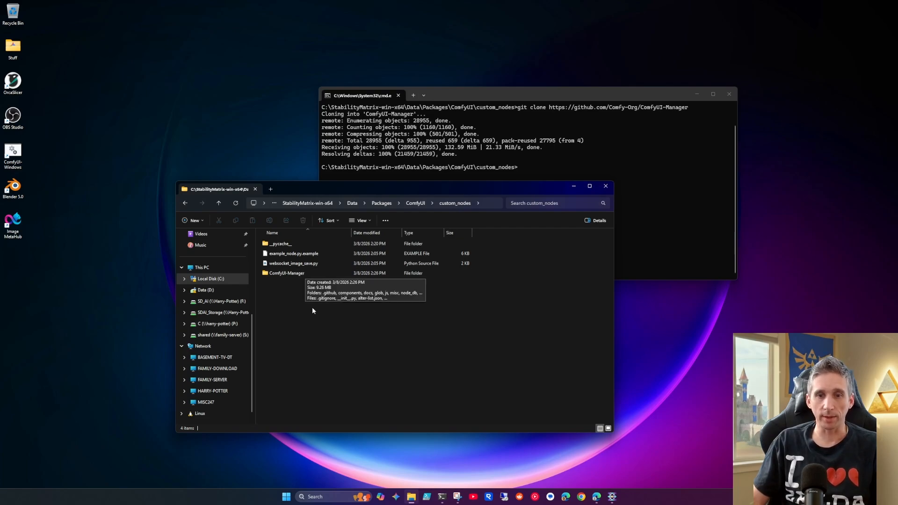
Step: Switch to Stability Matrix and launch the ComfyUI package from the package list
{"action": "left_click", "coordinate": [611, 496]}
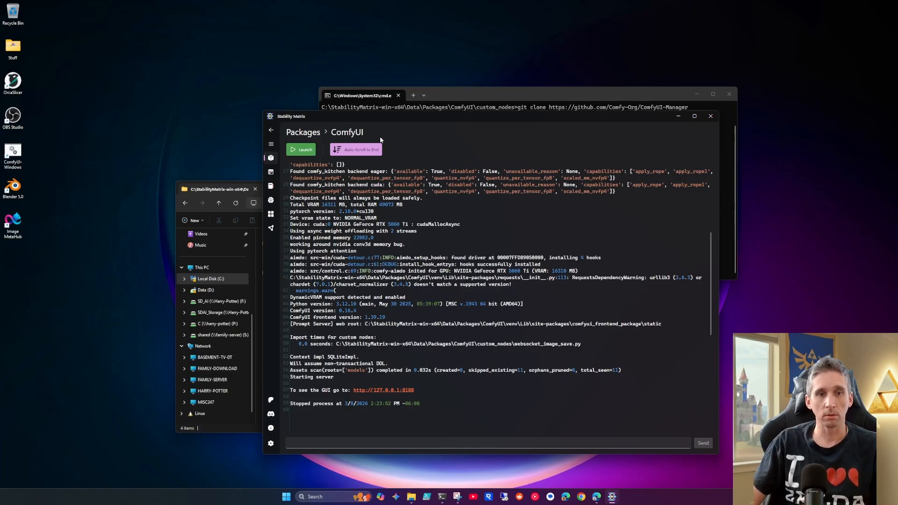
{"action": "left_click", "coordinate": [318, 135]}
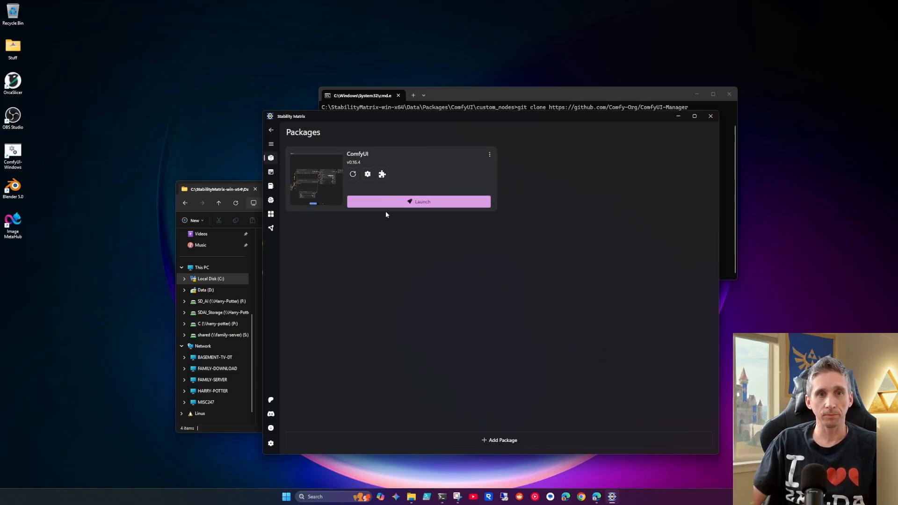
{"action": "left_click", "coordinate": [399, 203]}
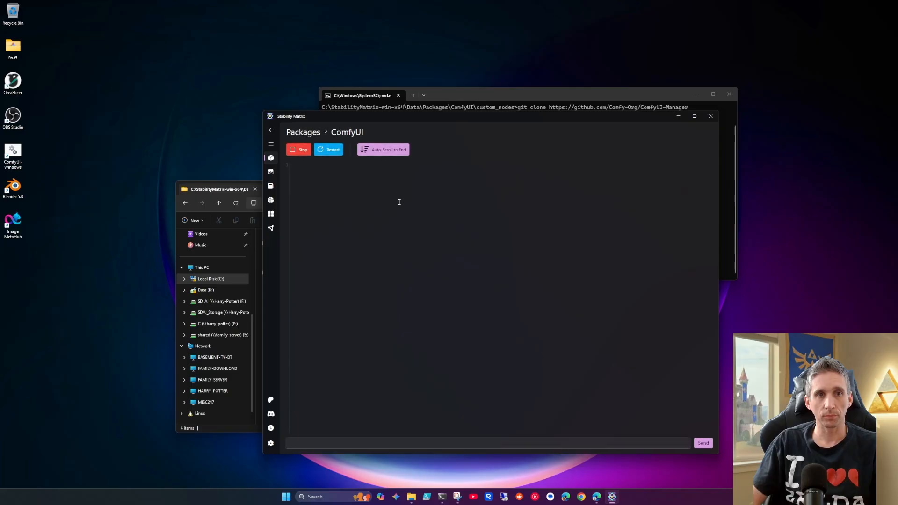
Step: Open the bookmarked ComfyUI page in a new browser tab and dismiss the Missing Models notice
{"action": "left_click", "coordinate": [597, 496]}
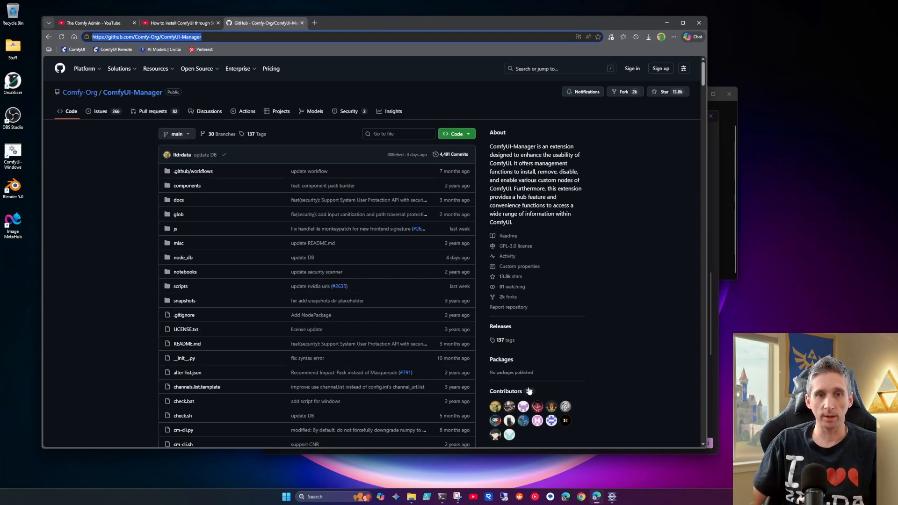
{"action": "left_click", "coordinate": [315, 22]}
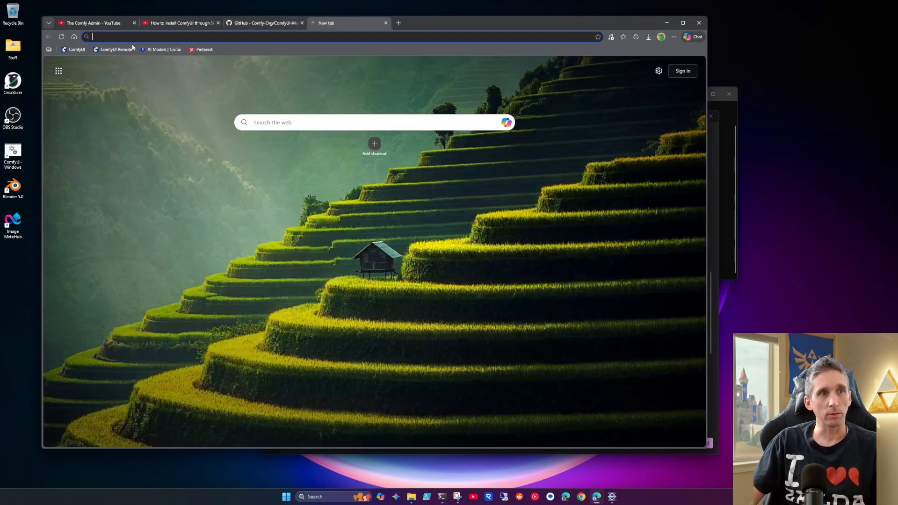
{"action": "left_click", "coordinate": [80, 50]}
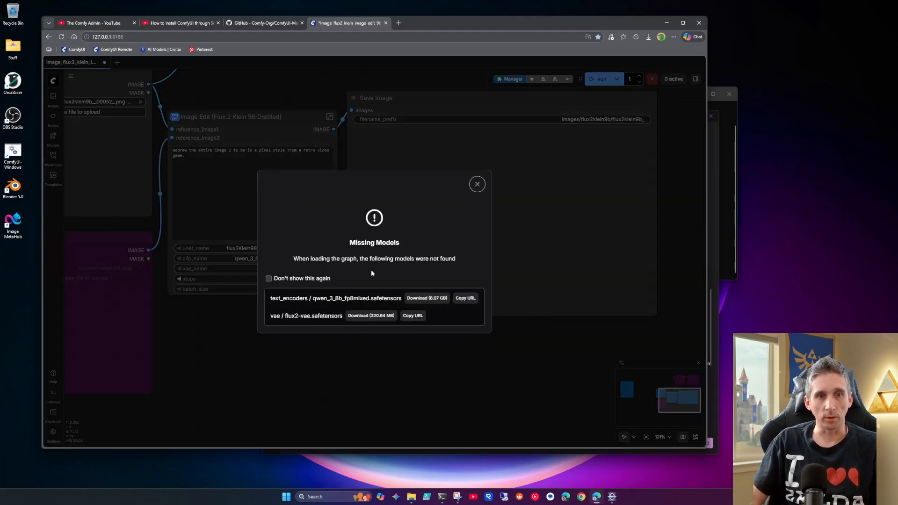
{"action": "left_click", "coordinate": [477, 184]}
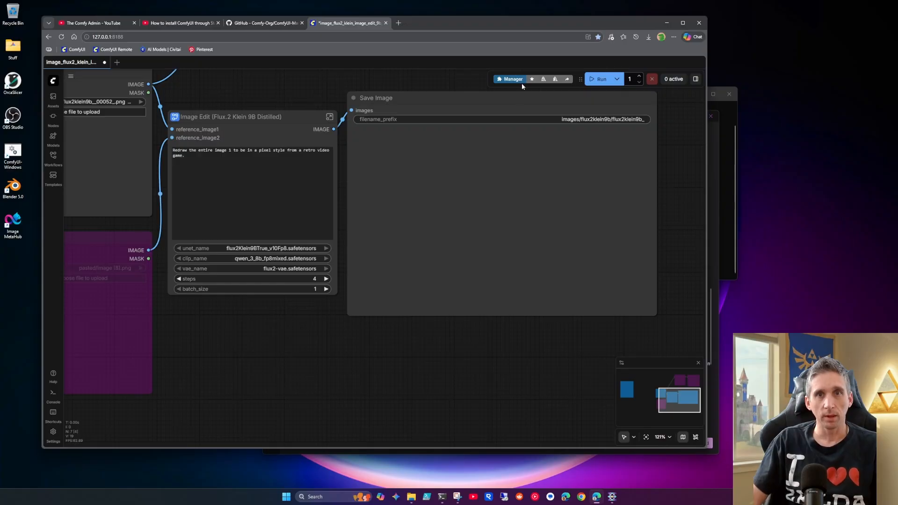
Step: View the ComfyUI Manager dialog, then close it along with the ComfyUI browser tab
{"action": "left_click", "coordinate": [513, 79]}
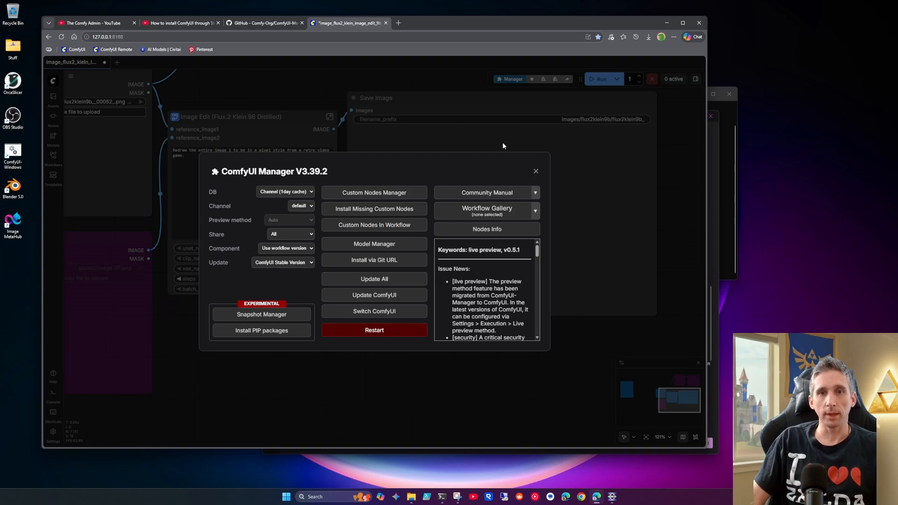
{"action": "left_click", "coordinate": [536, 172]}
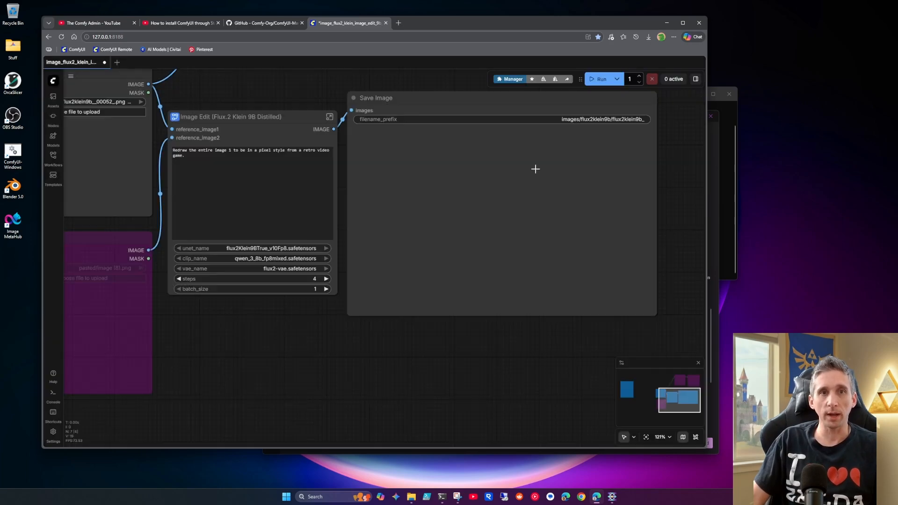
{"action": "left_click", "coordinate": [386, 23]}
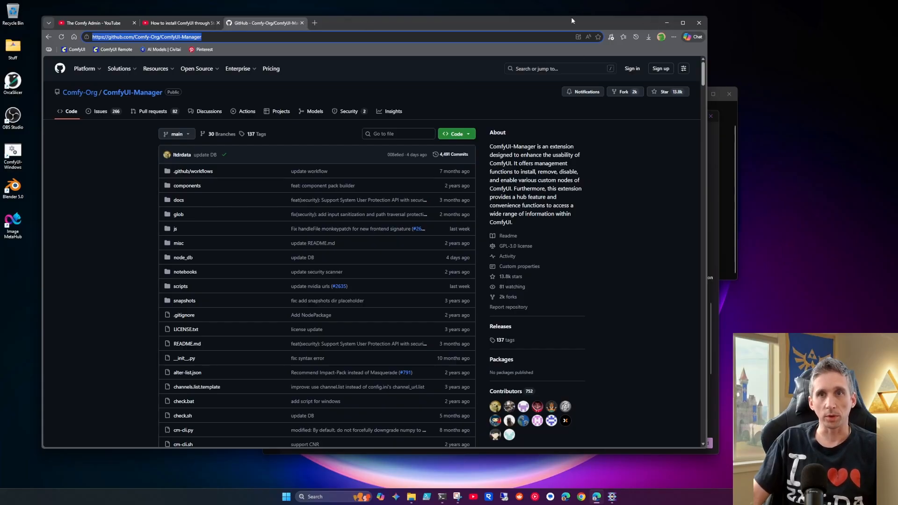
Step: Minimize the browser and browse in File Explorer to Data\Packages\ComfyUI\venv\Scripts in the StabilityMatrix-win-x64 folder
{"action": "left_click", "coordinate": [666, 23]}
{"action": "left_click", "coordinate": [298, 150]}
{"action": "left_click", "coordinate": [303, 132]}
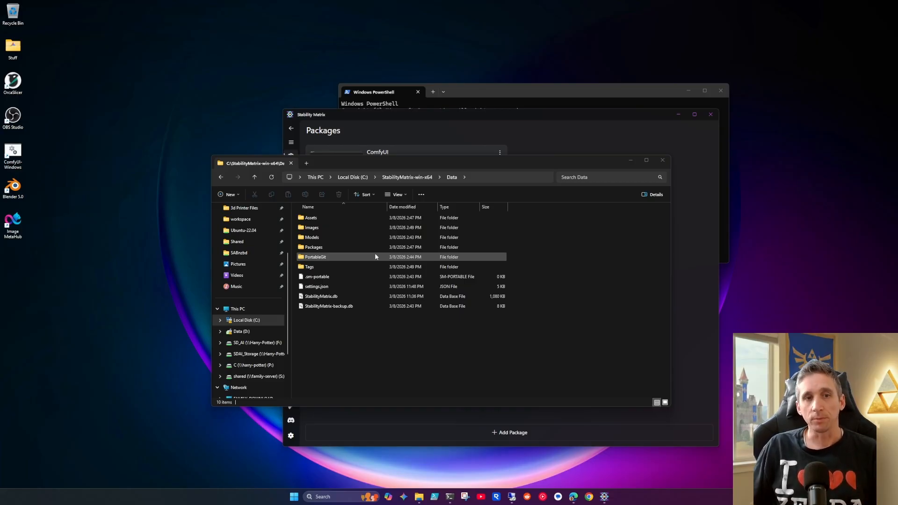
{"action": "double_click", "coordinate": [350, 249]}
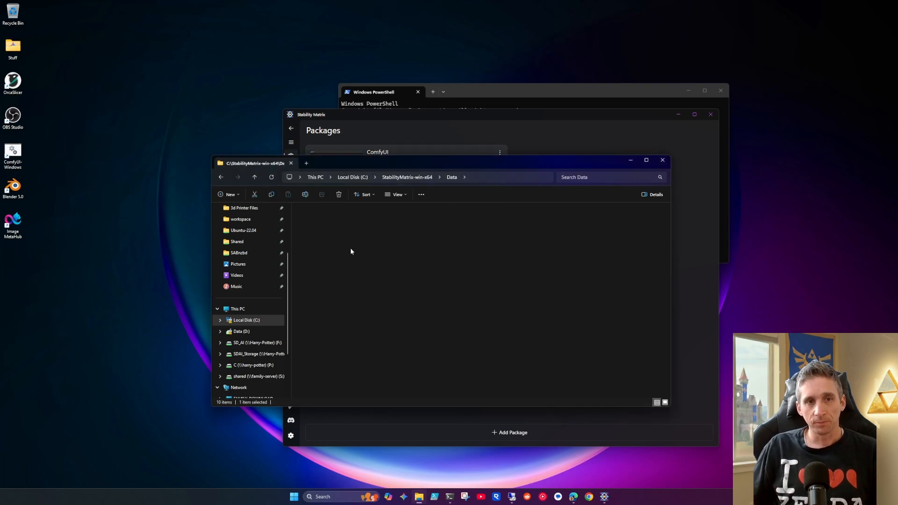
{"action": "double_click", "coordinate": [337, 220]}
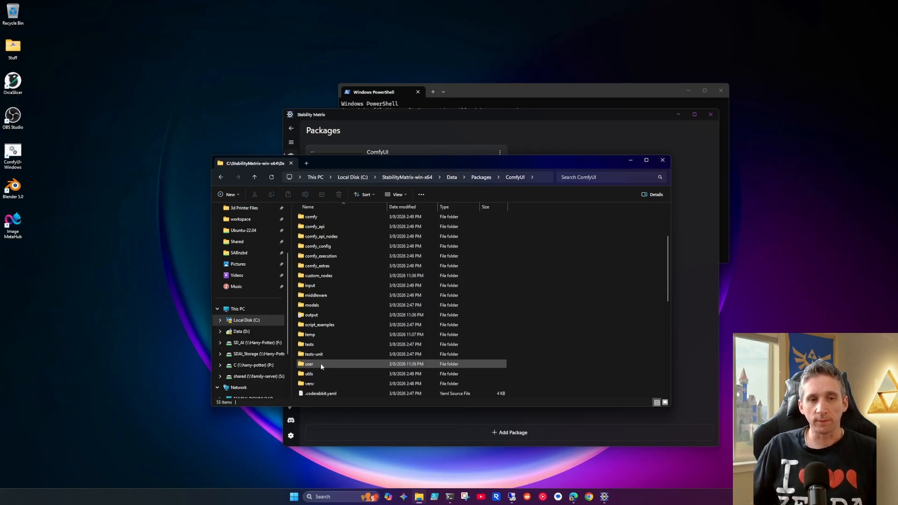
{"action": "left_click", "coordinate": [322, 383]}
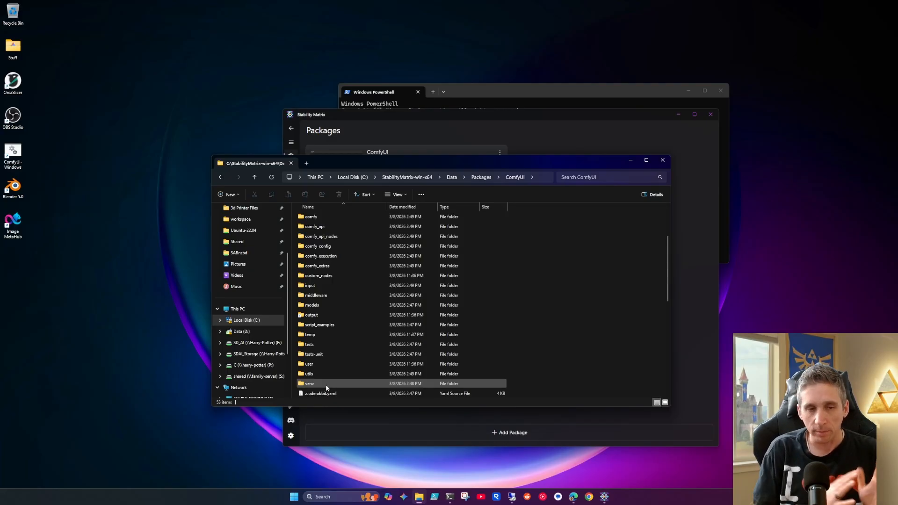
{"action": "double_click", "coordinate": [326, 387]}
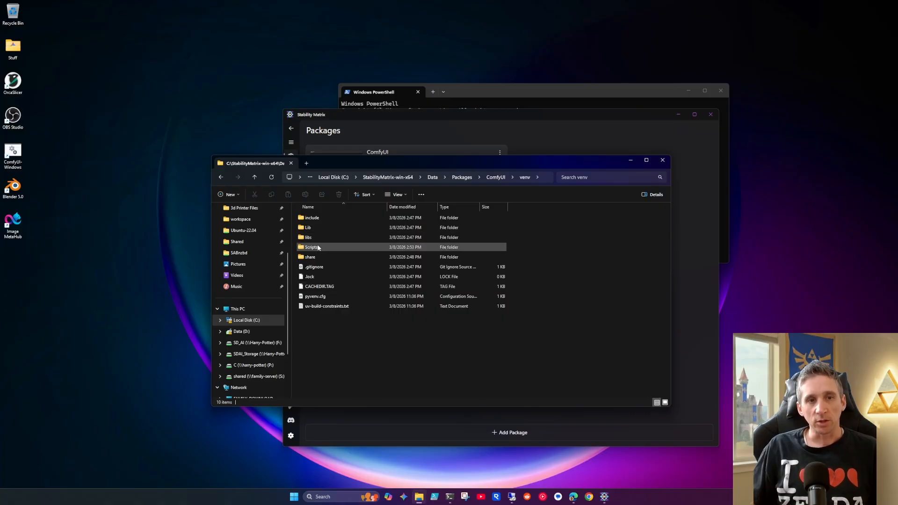
{"action": "double_click", "coordinate": [317, 247]}
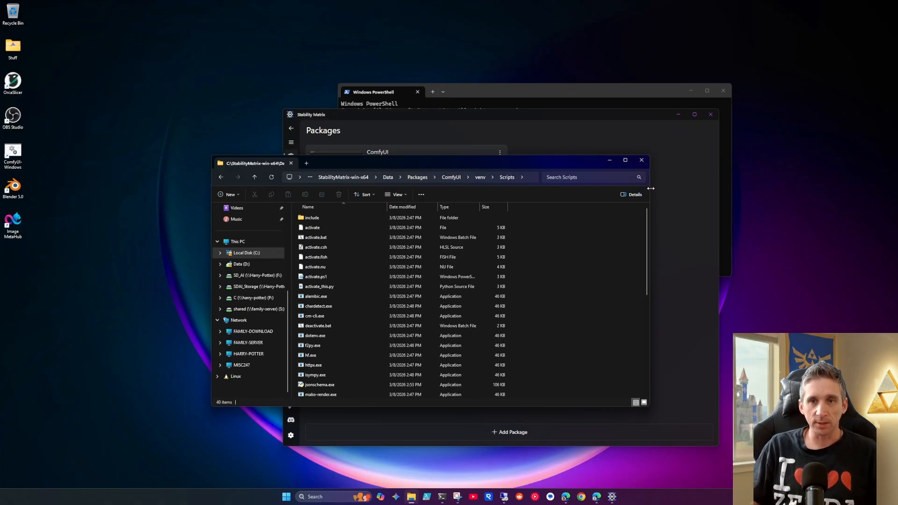
{"action": "left_click_drag", "start_coordinate": [650, 188], "coordinate": [671, 192]}
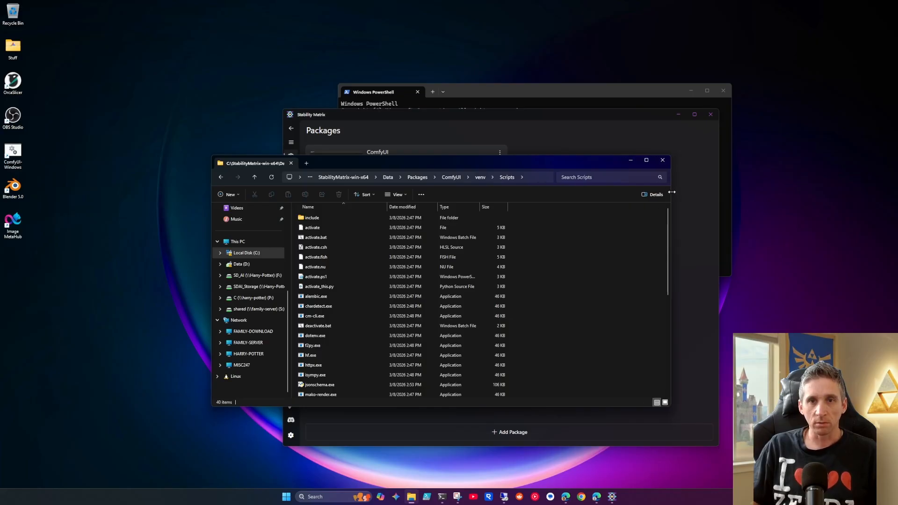
Step: Open a cmd prompt in the venv\Scripts folder and run activate to enter the virtual environment
{"action": "left_click", "coordinate": [537, 178]}
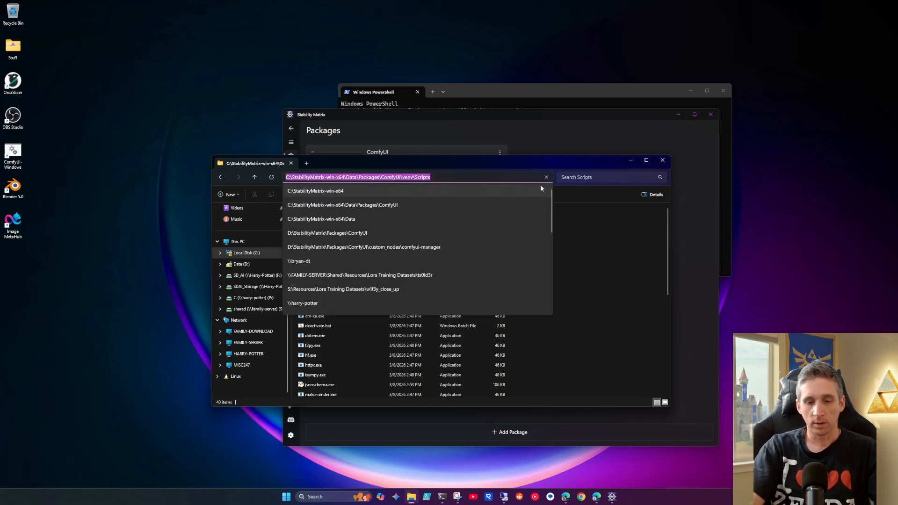
{"action": "type", "text": "cmd"}
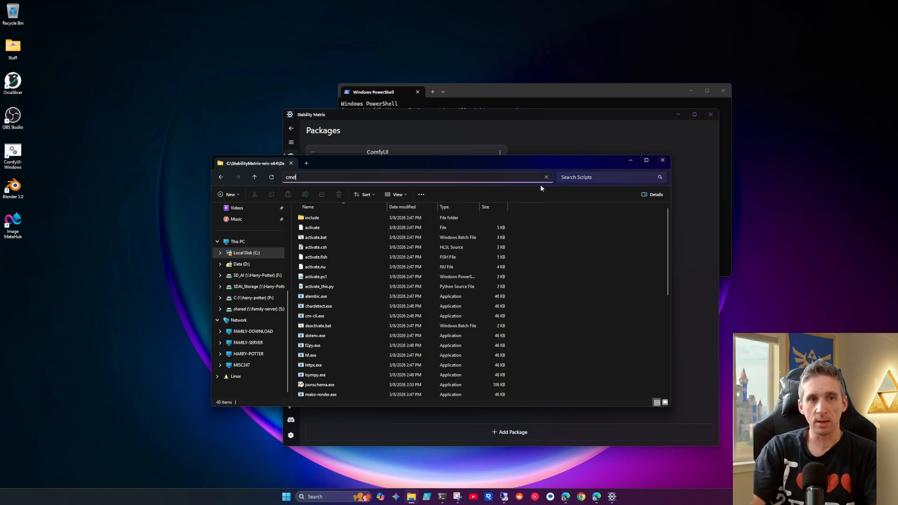
{"action": "key", "text": "Return"}
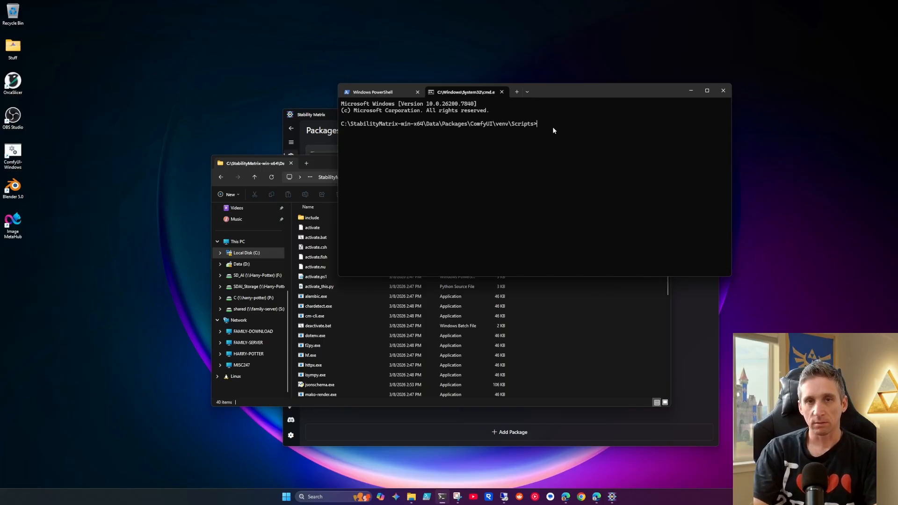
{"action": "type", "text": "activate"}
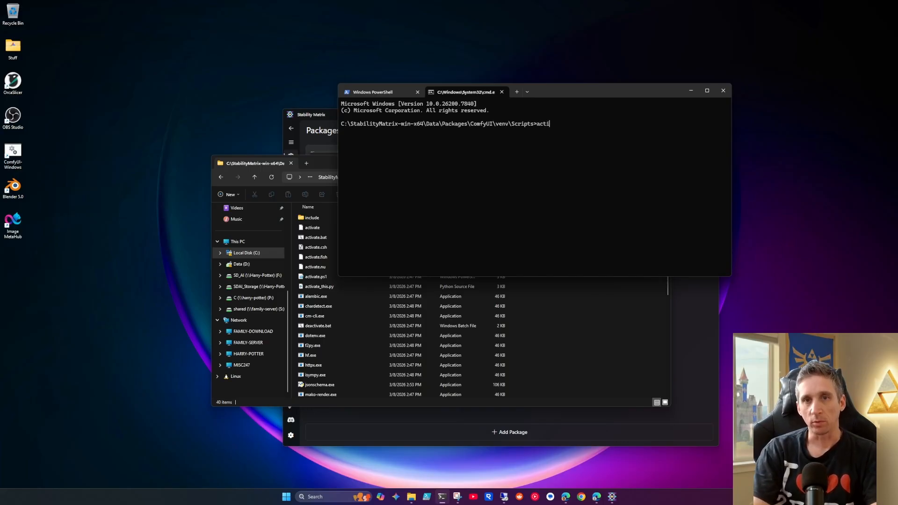
{"action": "key", "text": "Return"}
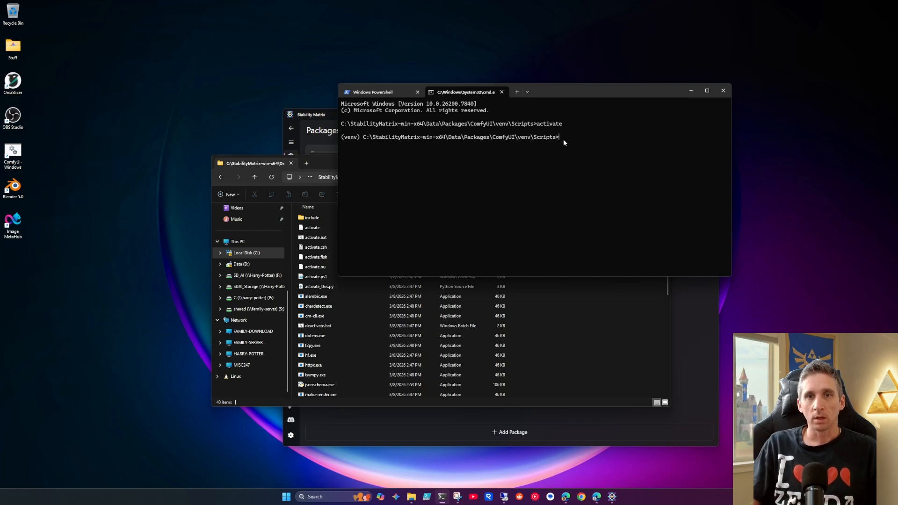
Step: Run pip install matrix-nio in the virtual environment, and leave the environment with deactivate
{"action": "key", "text": "ctrl+v"}
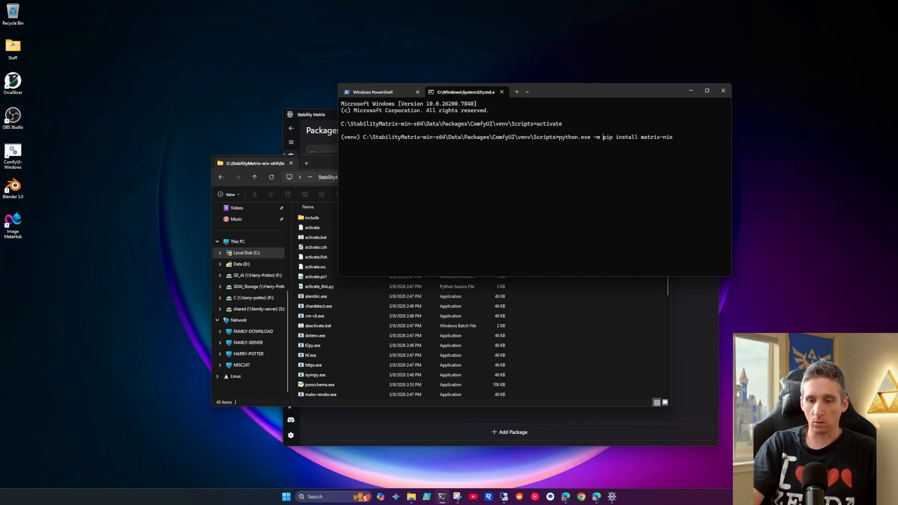
{"action": "key", "text": "Home"}
{"action": "key", "text": "Delete"}
{"action": "key", "text": "Delete"}
{"action": "key", "text": "Delete"}
{"action": "key", "text": "Delete"}
{"action": "key", "text": "Delete"}
{"action": "key", "text": "Delete"}
{"action": "key", "text": "Delete"}
{"action": "key", "text": "Delete"}
{"action": "key", "text": "Delete"}
{"action": "key", "text": "Delete"}
{"action": "key", "text": "Delete"}
{"action": "key", "text": "Delete"}
{"action": "key", "text": "Delete"}
{"action": "key", "text": "Delete"}
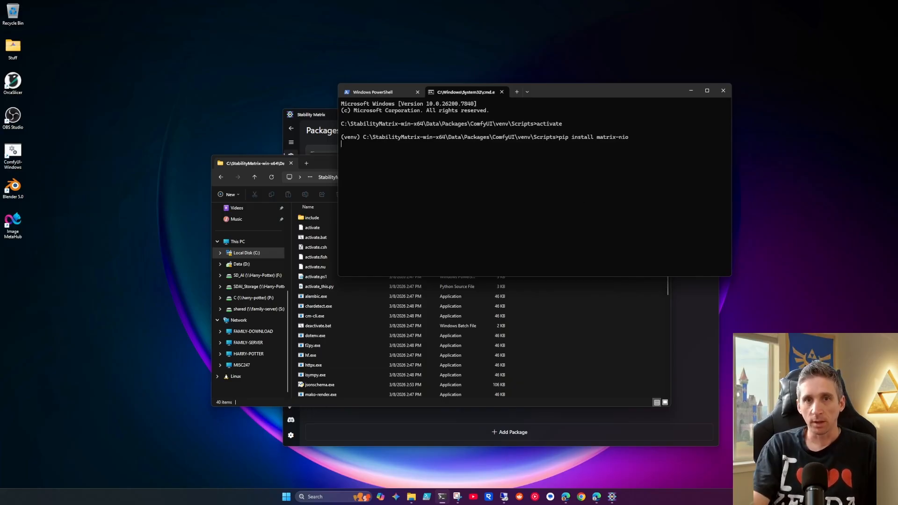
{"action": "key", "text": "Return"}
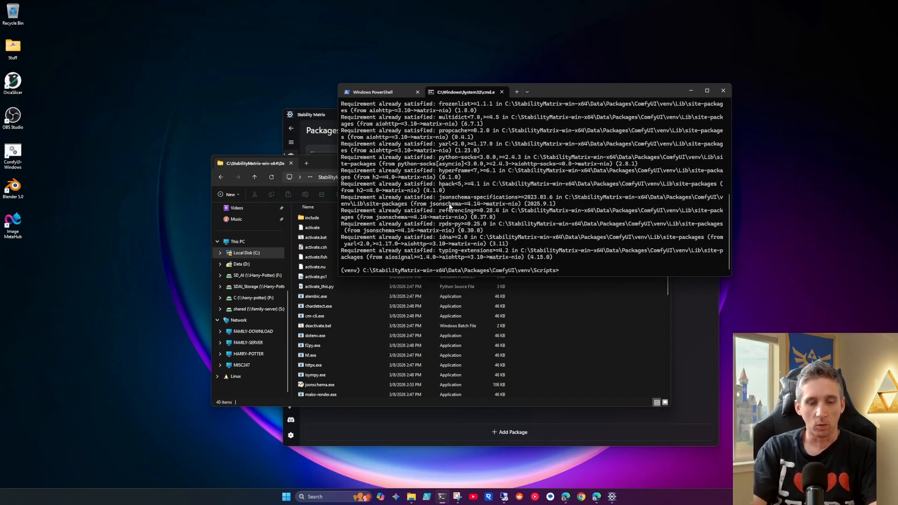
{"action": "type", "text": "eactivate"}
{"action": "key", "text": "Return"}
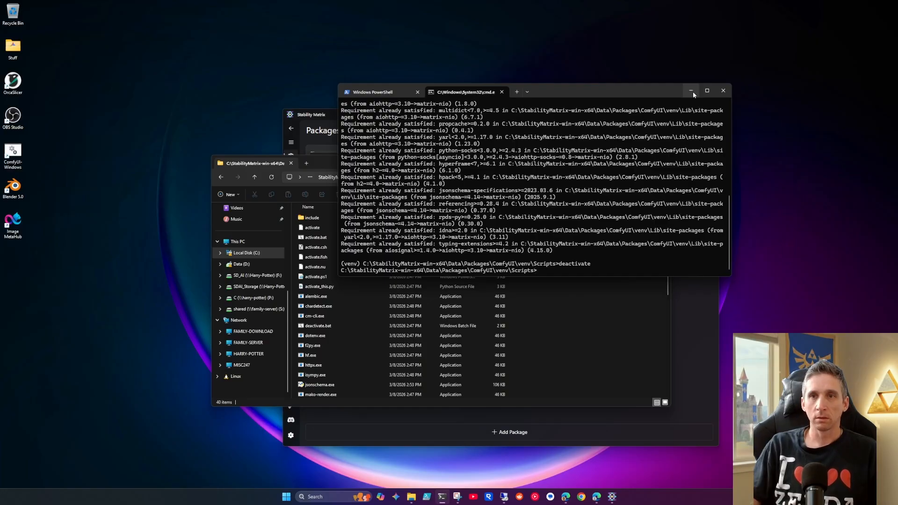
Step: Browse to the ComfyUI package's user\__manager folder and open config.ini in Notepad
{"action": "left_click", "coordinate": [325, 163]}
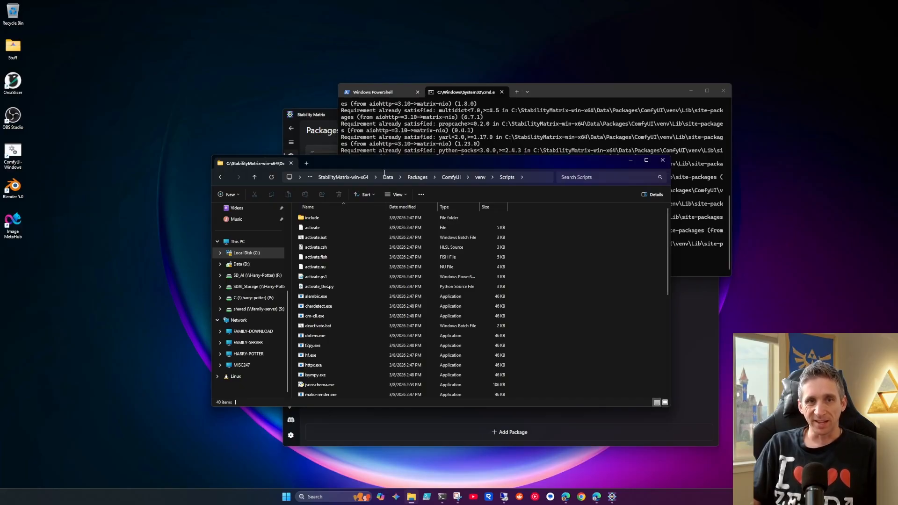
{"action": "left_click", "coordinate": [449, 178]}
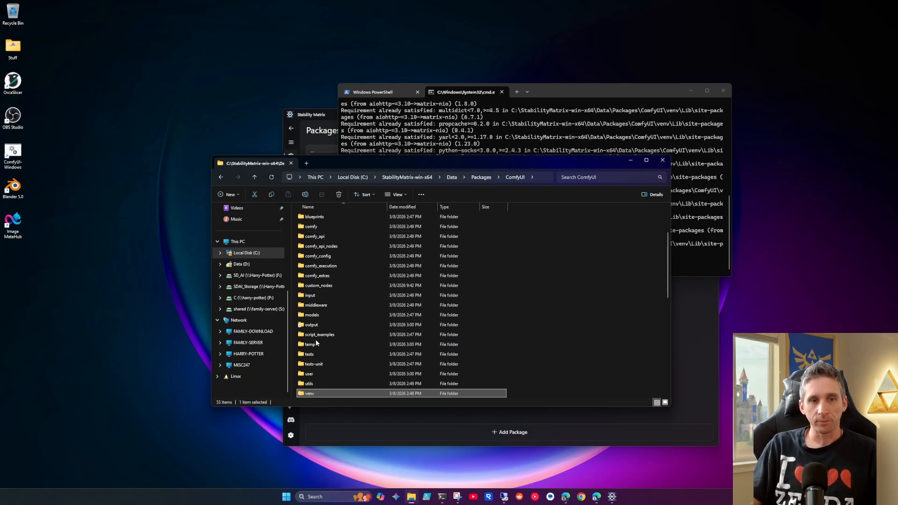
{"action": "left_click", "coordinate": [312, 374]}
{"action": "double_click", "coordinate": [312, 374]}
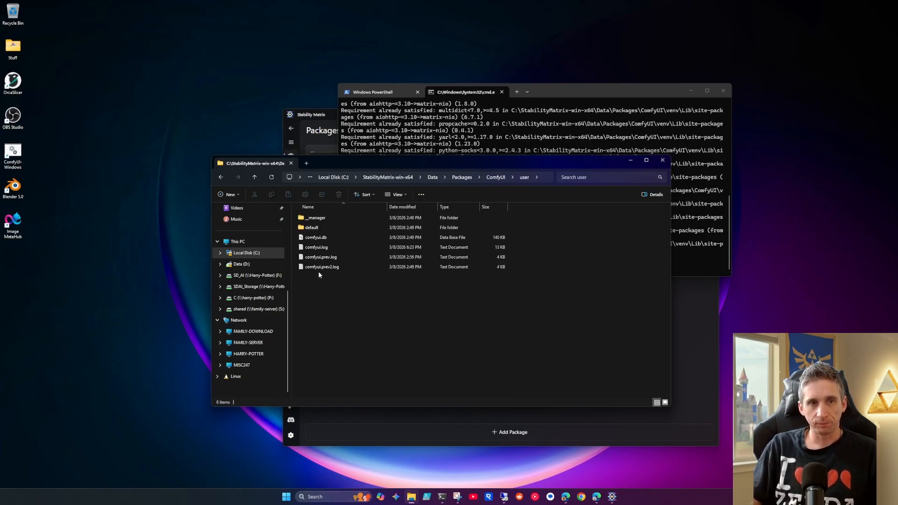
{"action": "double_click", "coordinate": [325, 219]}
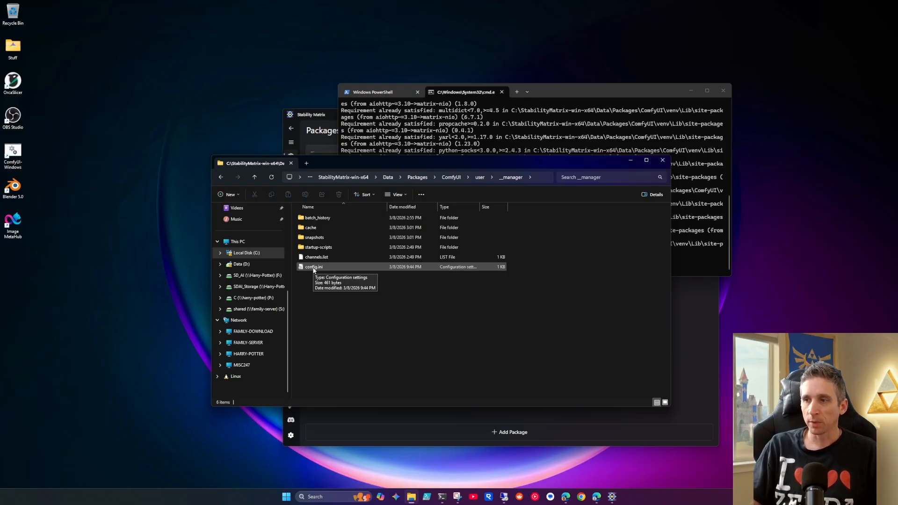
{"action": "right_click", "coordinate": [377, 268]}
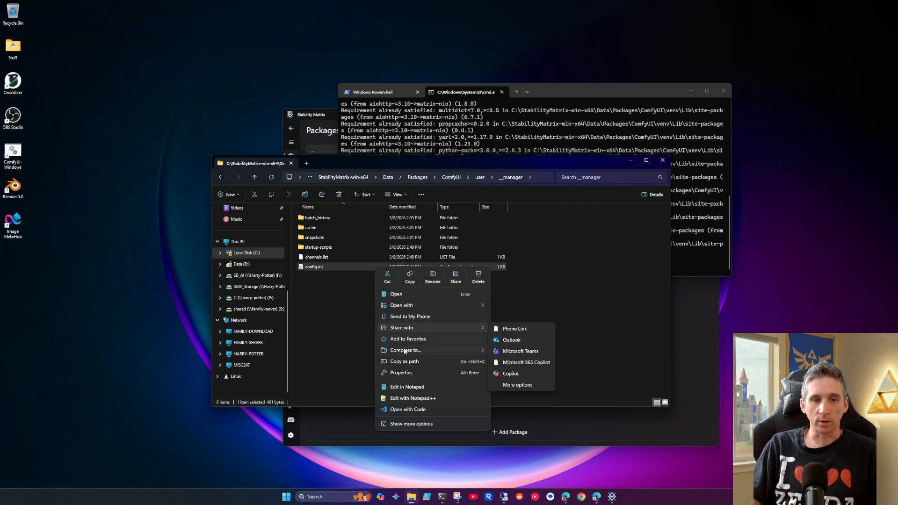
{"action": "left_click", "coordinate": [410, 387]}
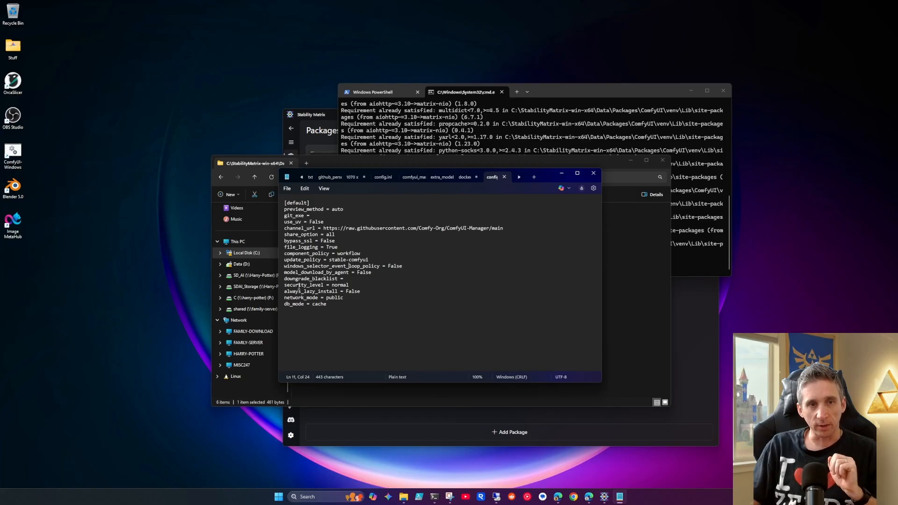
Step: Set security_level to weak in config.ini
{"action": "left_click_drag", "start_coordinate": [283, 286], "coordinate": [350, 285]}
{"action": "left_click", "coordinate": [351, 285]}
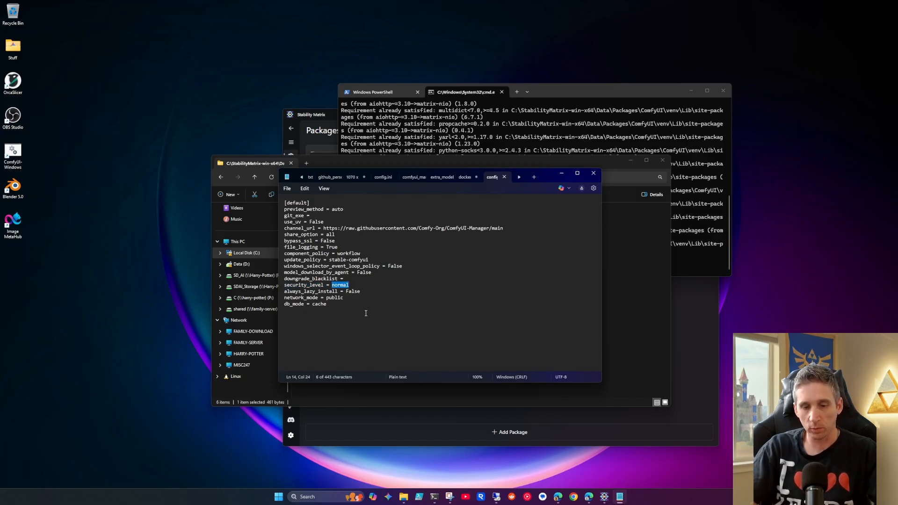
{"action": "type", "text": "weak"}
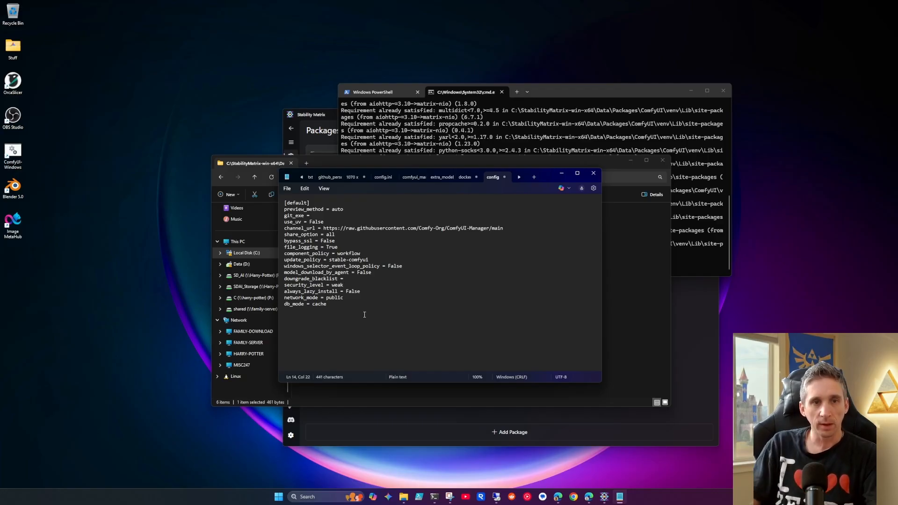
Step: Set network_mode to personal_cloud in config.ini, save the file and close Notepad
{"action": "left_click_drag", "start_coordinate": [284, 299], "coordinate": [348, 307]}
{"action": "left_click", "coordinate": [343, 298]}
{"action": "type", "text": "persona"}
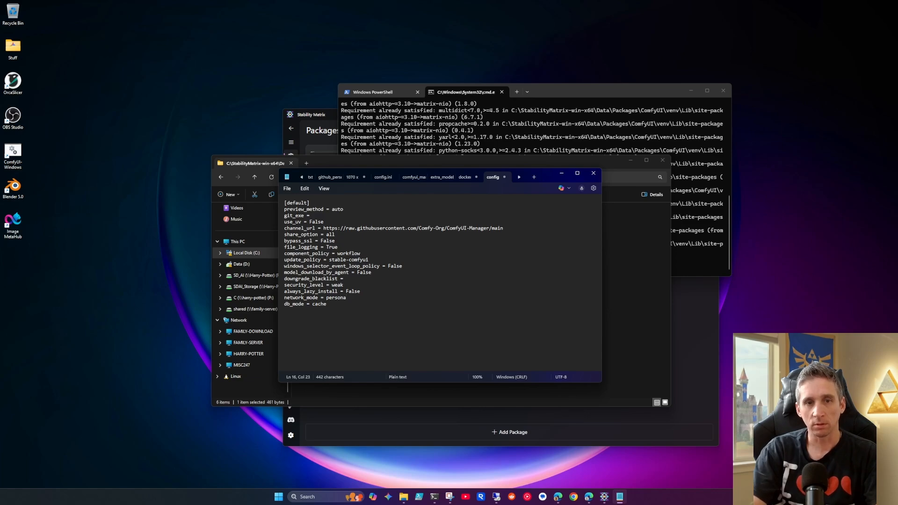
{"action": "type", "text": "l_cloud"}
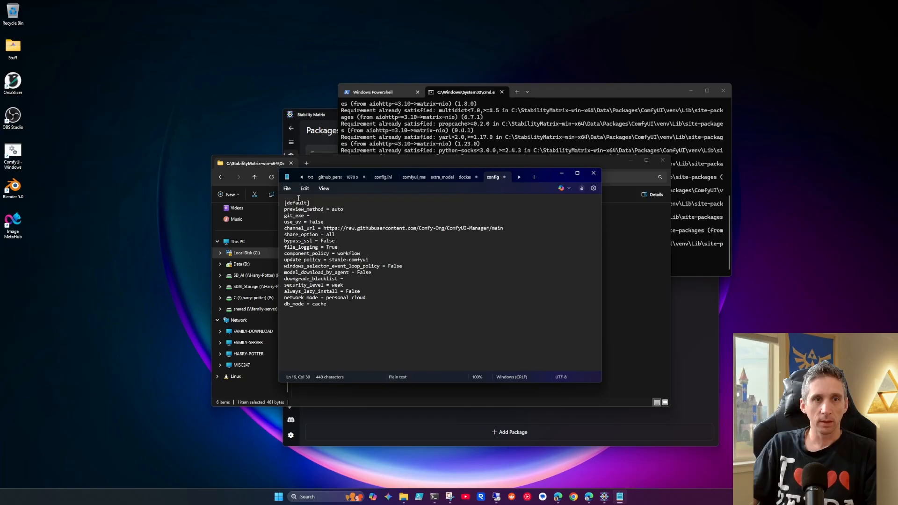
{"action": "left_click", "coordinate": [287, 189]}
{"action": "left_click", "coordinate": [294, 259]}
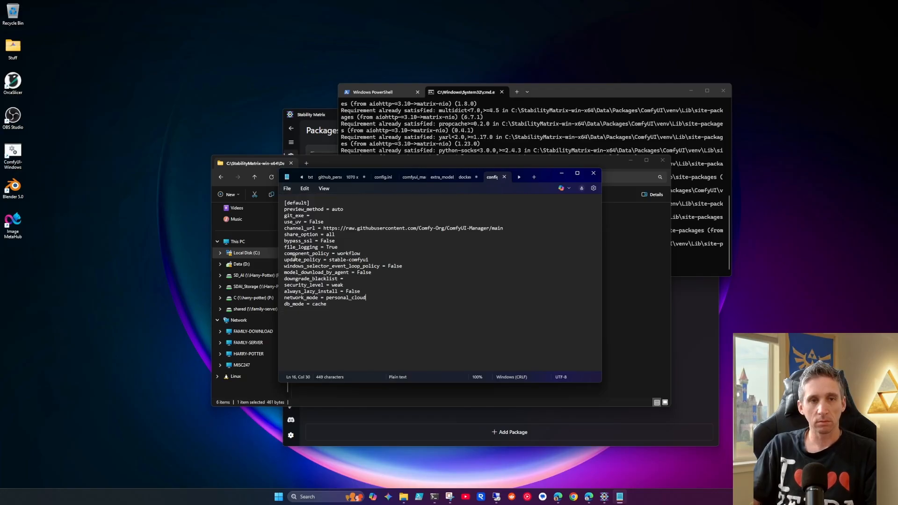
{"action": "left_click", "coordinate": [588, 175]}
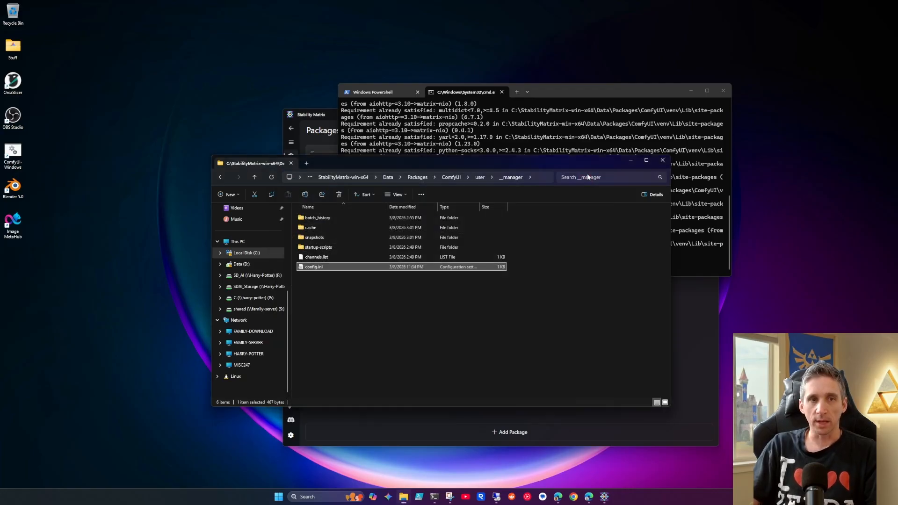
Step: Close Stability Matrix and browse from the StabilityMatrix-win-x64 folder to Data\Packages\ComfyUI\custom_nodes
{"action": "left_click", "coordinate": [325, 116]}
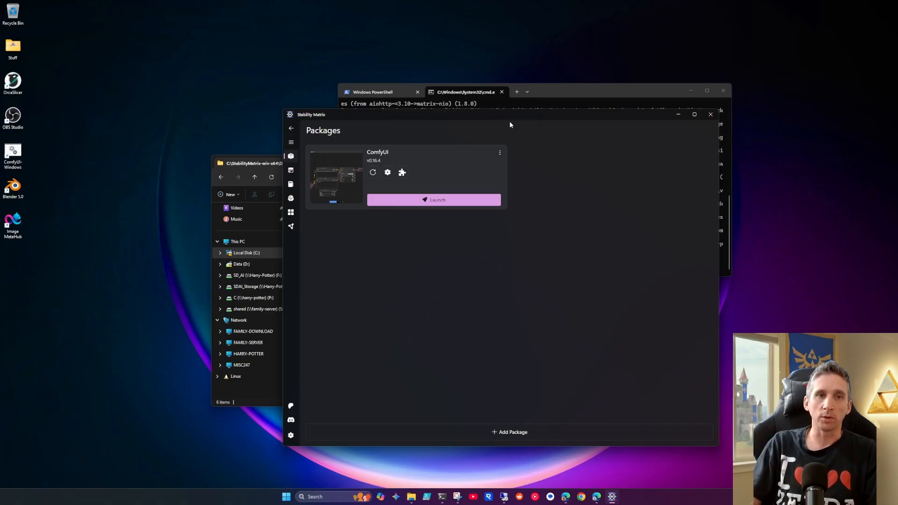
{"action": "left_click", "coordinate": [710, 114]}
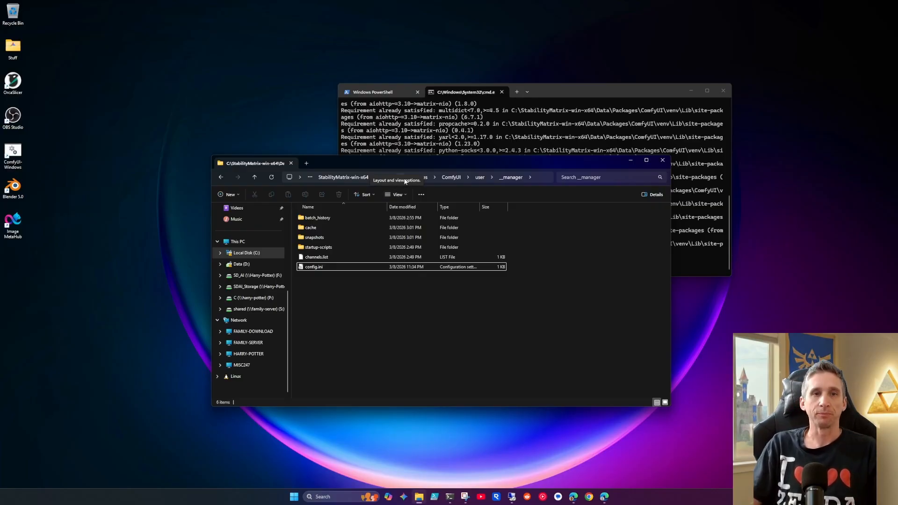
{"action": "left_click", "coordinate": [356, 178]}
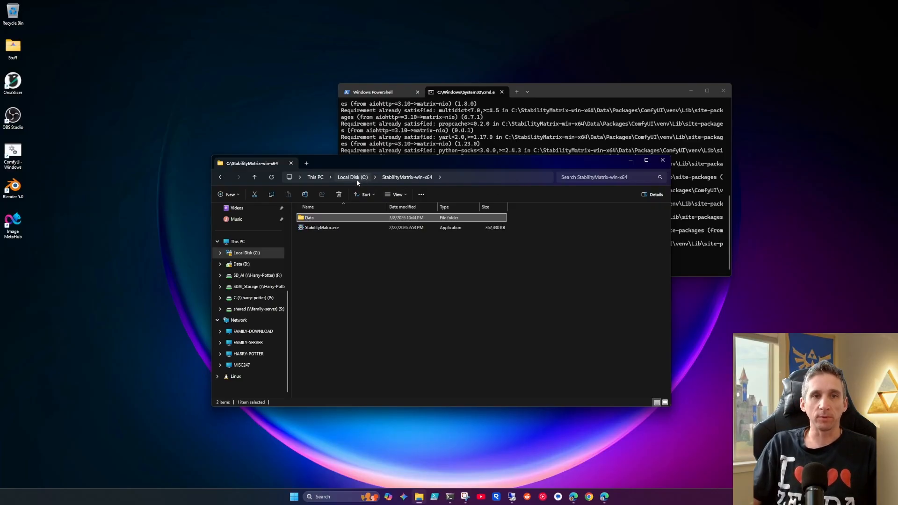
{"action": "double_click", "coordinate": [326, 216]}
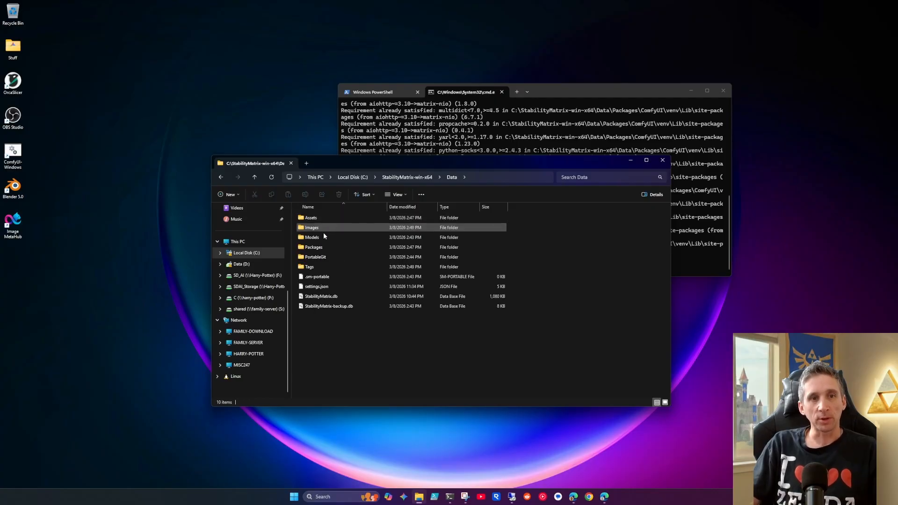
{"action": "double_click", "coordinate": [322, 248]}
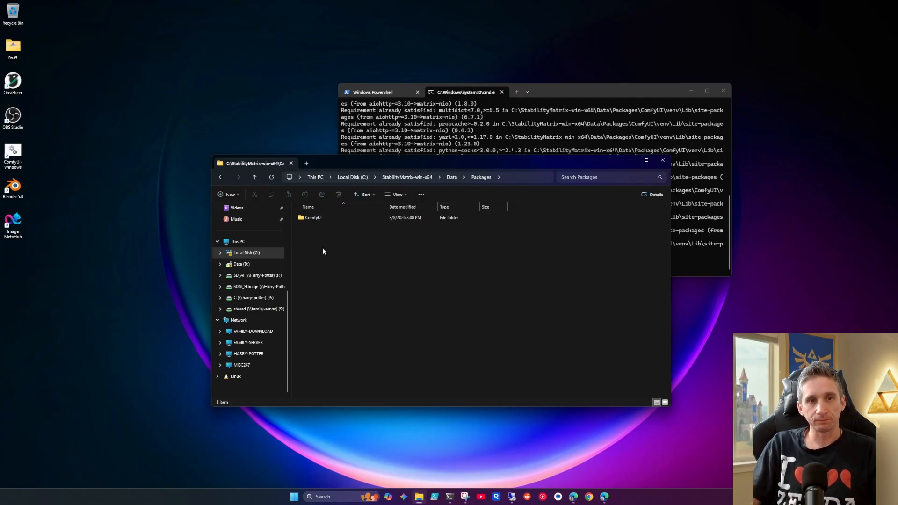
{"action": "double_click", "coordinate": [325, 218]}
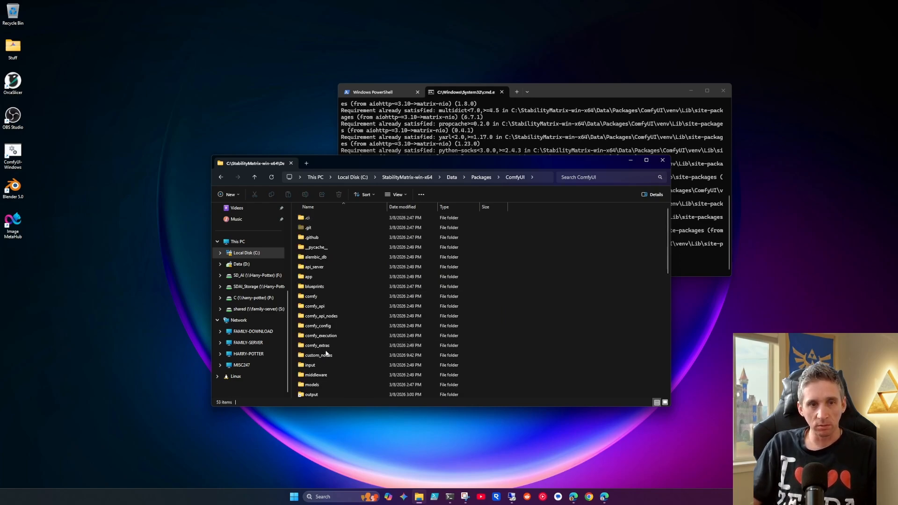
{"action": "left_click", "coordinate": [326, 356]}
{"action": "double_click", "coordinate": [326, 356]}
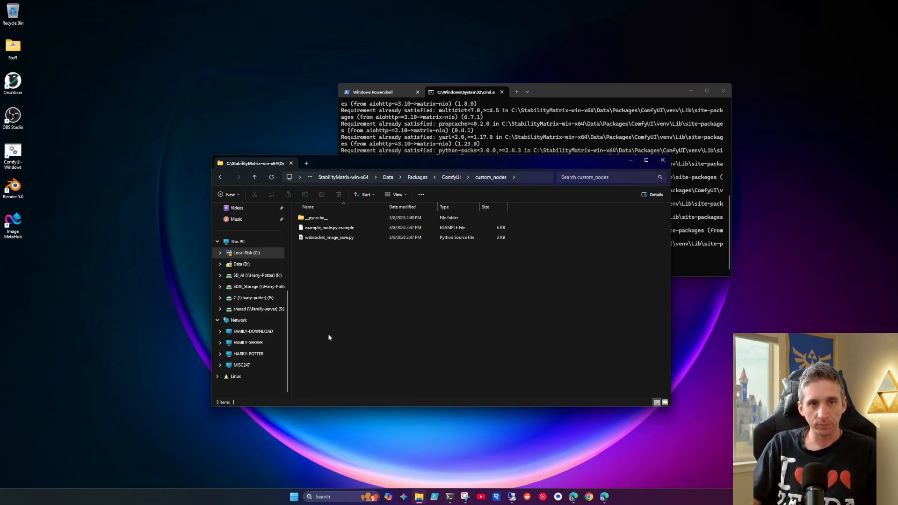
Step: Switch to the browser, copy the GitHub URL of the Comfy-Org/ComfyUI-Manager repository, and minimize the window
{"action": "left_click", "coordinate": [605, 496]}
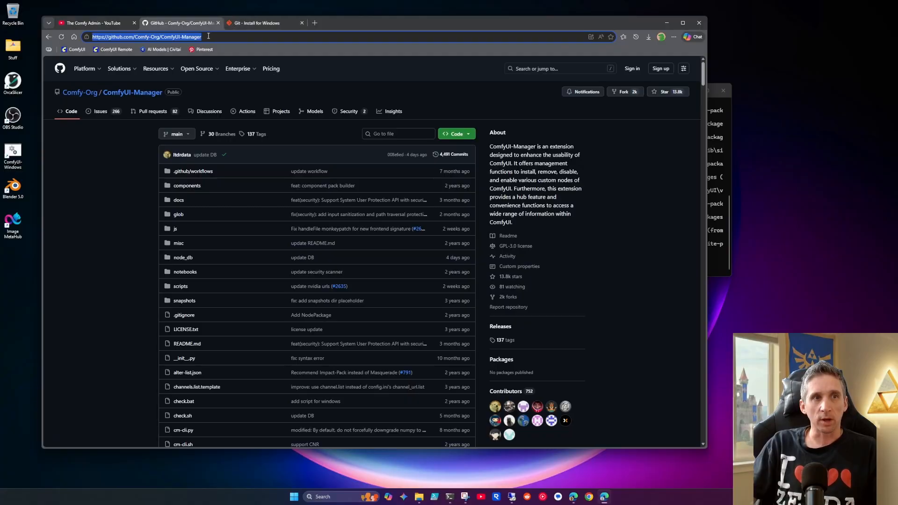
{"action": "left_click", "coordinate": [208, 38]}
{"action": "left_click_drag", "start_coordinate": [209, 38], "coordinate": [87, 37]}
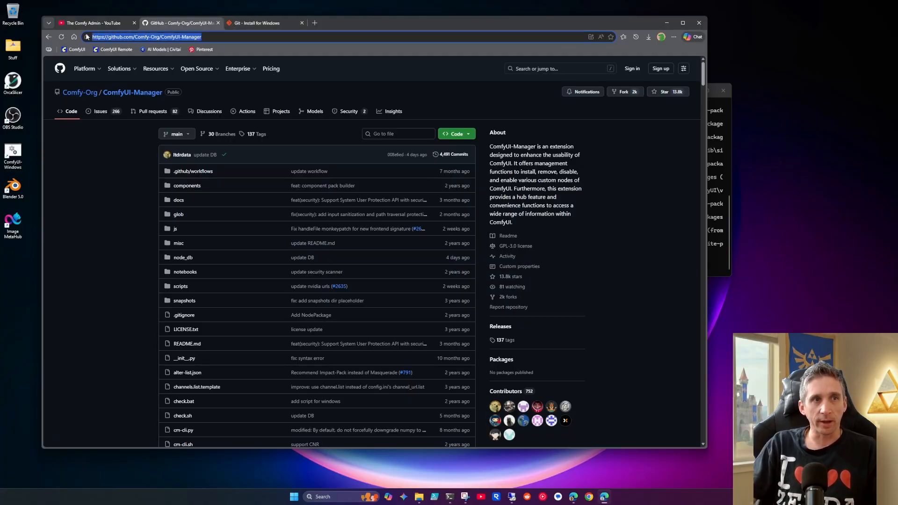
{"action": "right_click", "coordinate": [136, 37]}
{"action": "left_click", "coordinate": [164, 119]}
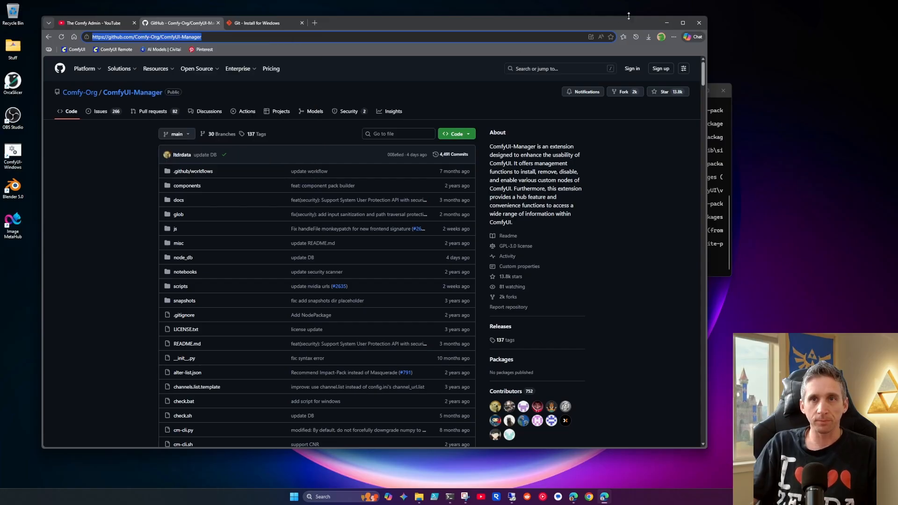
{"action": "left_click", "coordinate": [665, 23]}
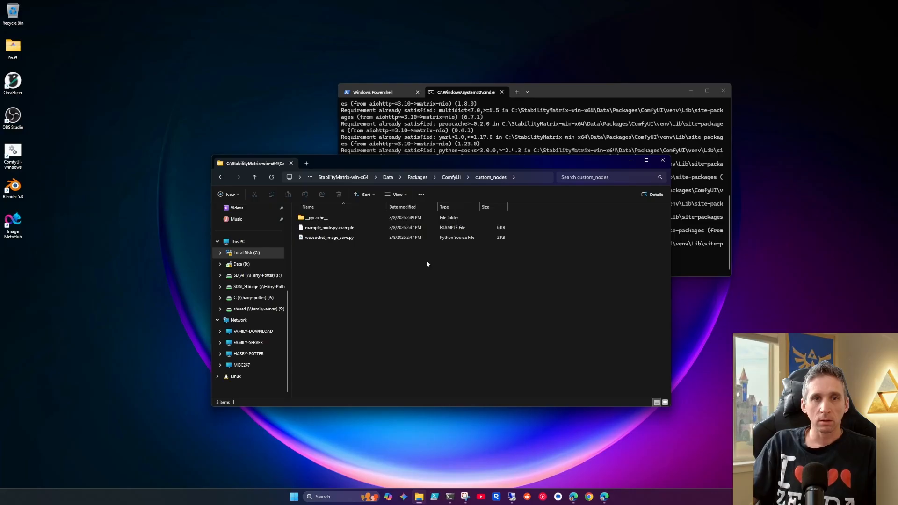
Step: Open a command prompt in the custom_nodes folder and close the older PowerShell and command prompt sessions
{"action": "left_click", "coordinate": [524, 175]}
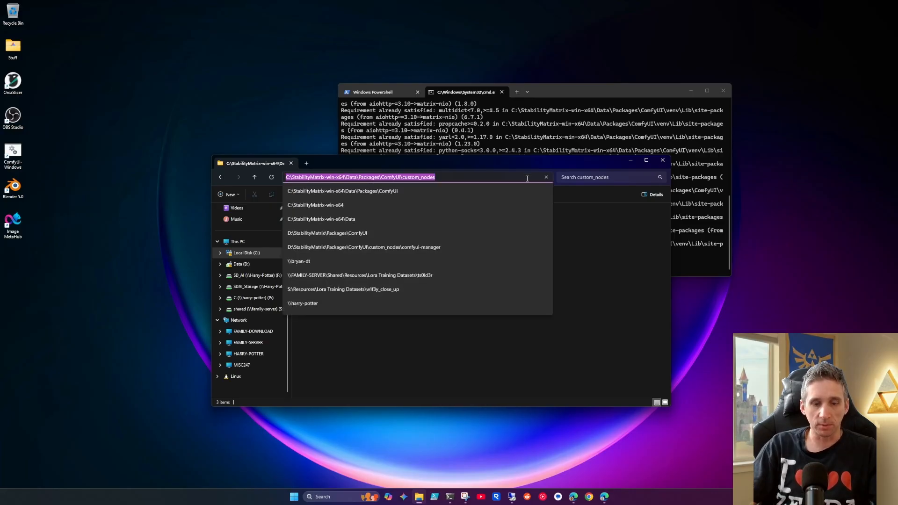
{"action": "type", "text": "cmd"}
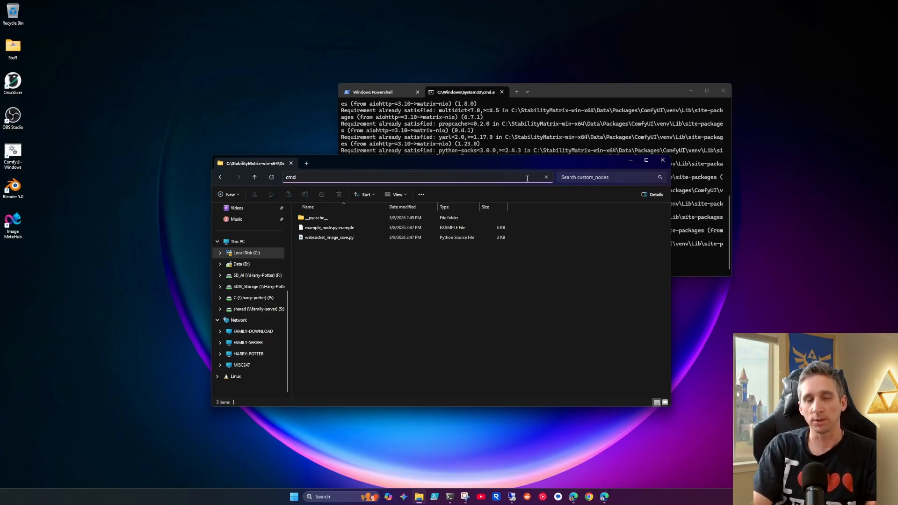
{"action": "key", "text": "Return"}
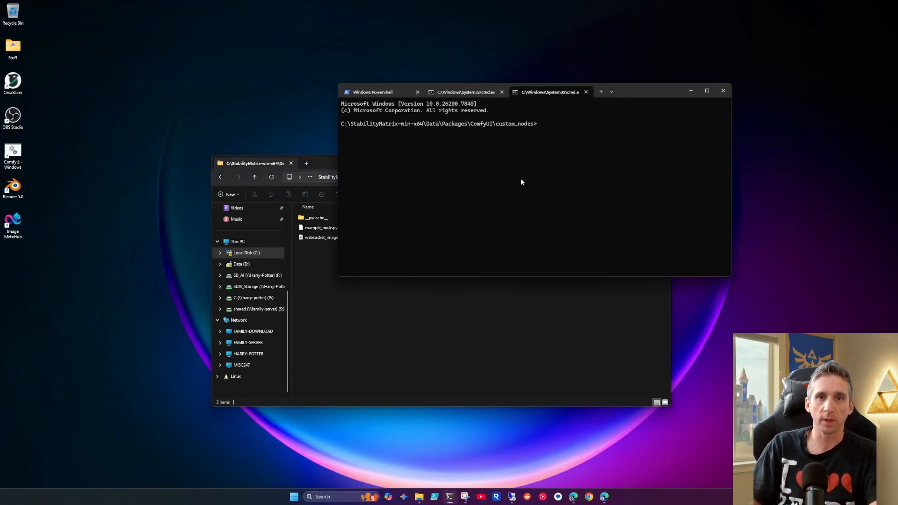
{"action": "left_click", "coordinate": [418, 92]}
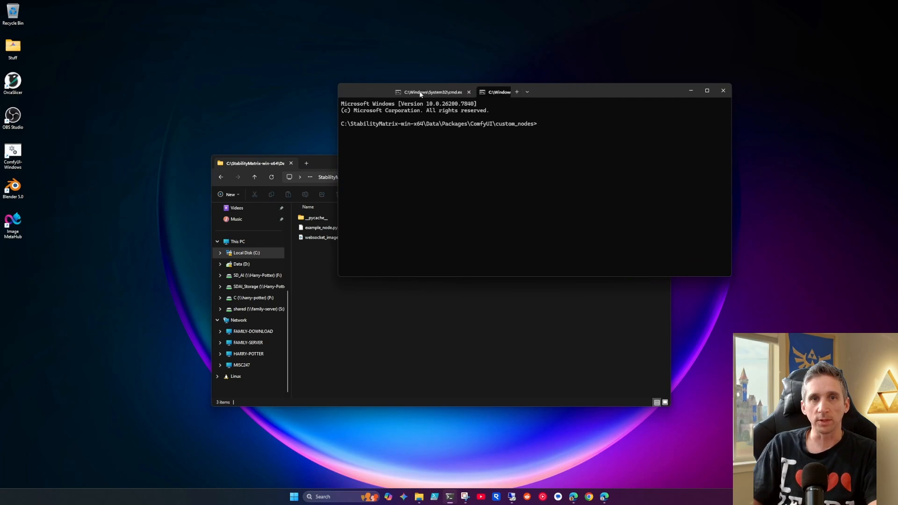
{"action": "left_click", "coordinate": [418, 92]}
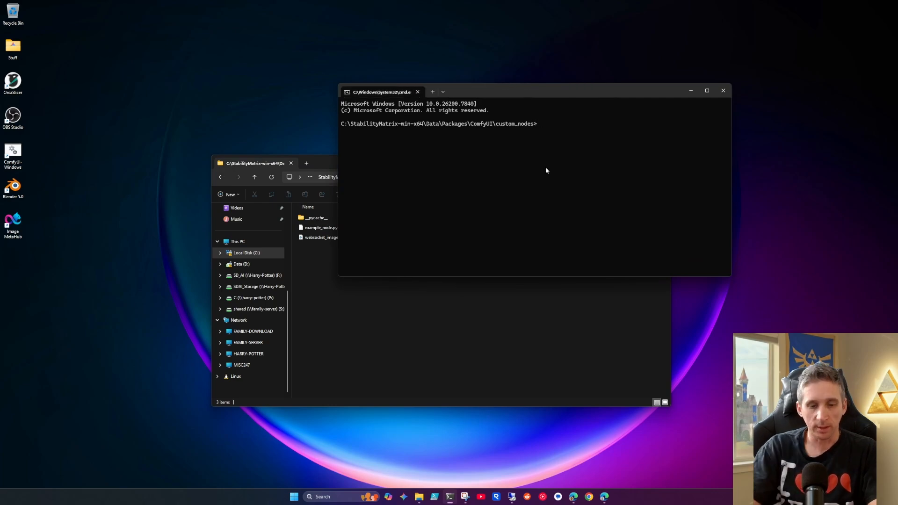
{"action": "type", "text": "git clone"}
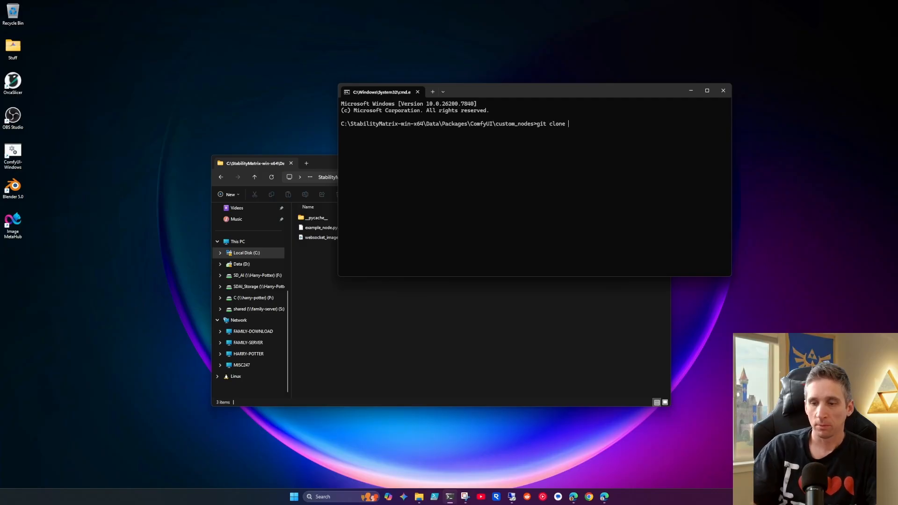
{"action": "key", "text": "ctrl+v"}
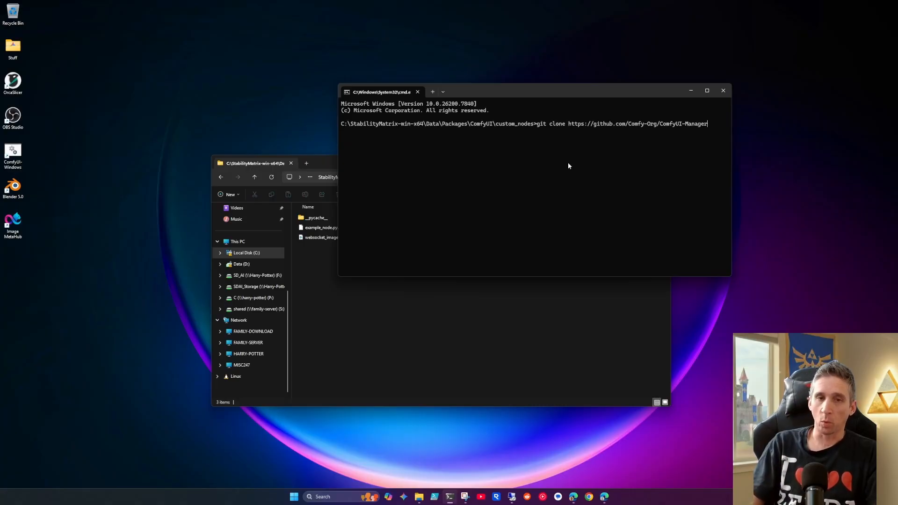
Step: Examine the Git for Windows/x64 Setup download on the Git install page, then return to the command prompt
{"action": "left_click", "coordinate": [604, 497]}
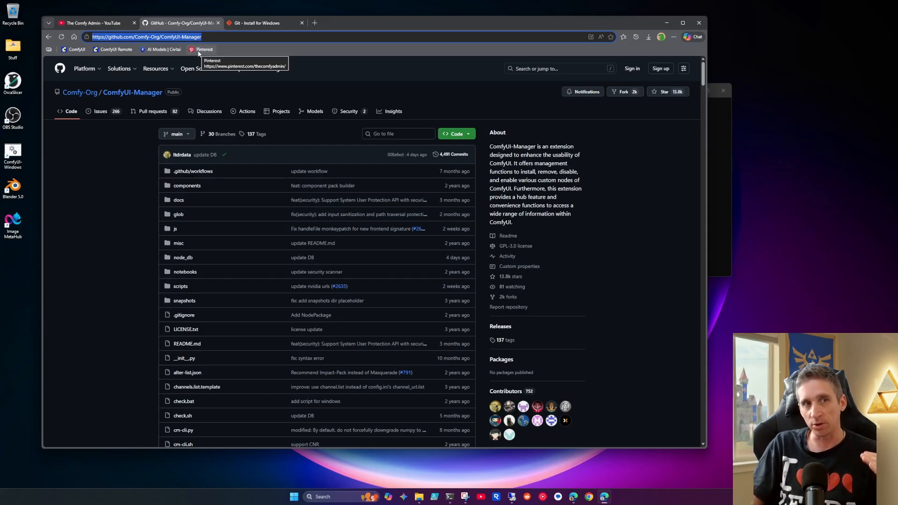
{"action": "mouse_move", "coordinate": [194, 68]}
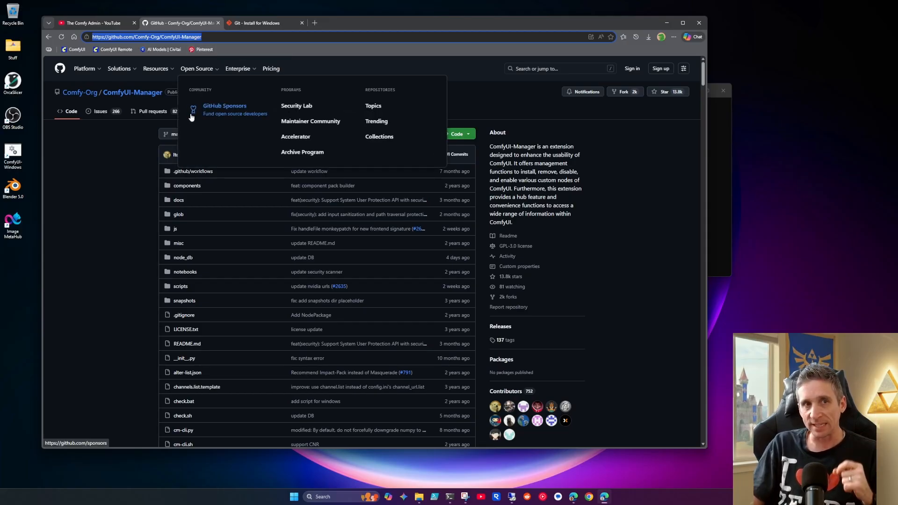
{"action": "left_click", "coordinate": [256, 23]}
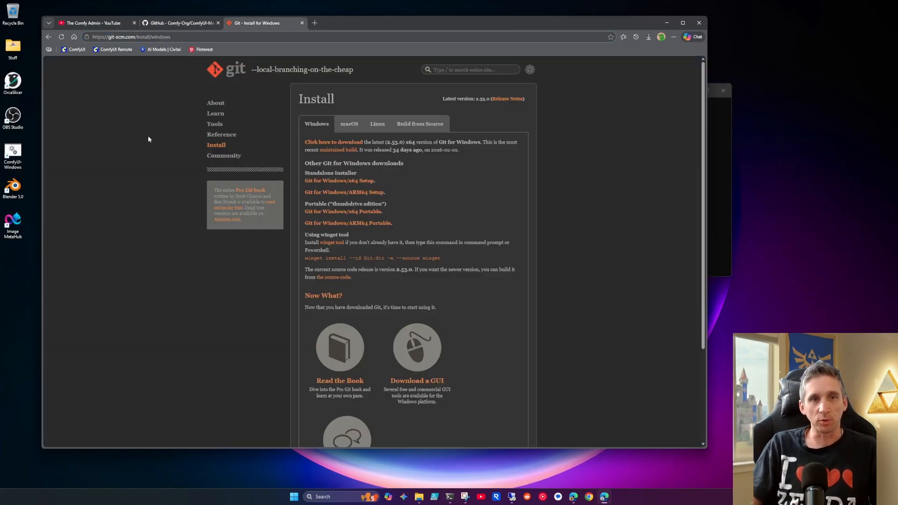
{"action": "left_click_drag", "start_coordinate": [378, 180], "coordinate": [304, 182]}
{"action": "left_click", "coordinate": [391, 192]}
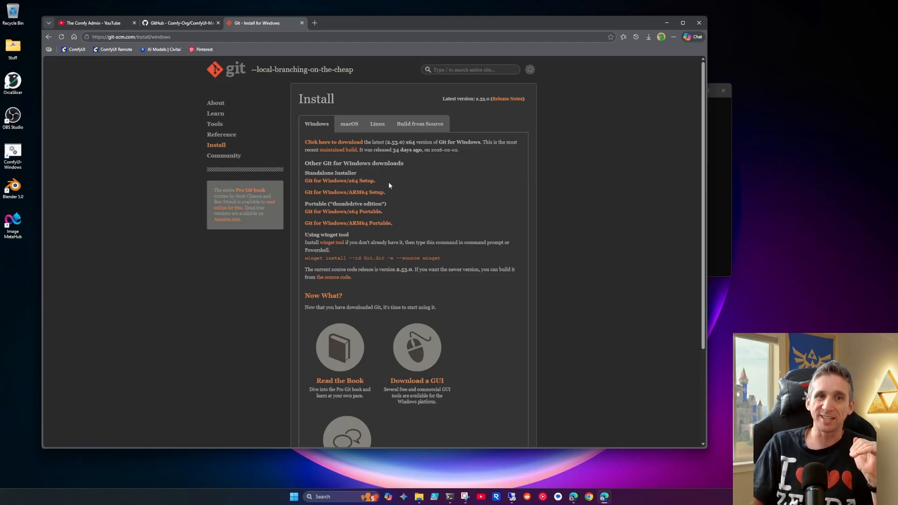
{"action": "left_click_drag", "start_coordinate": [377, 181], "coordinate": [312, 184]}
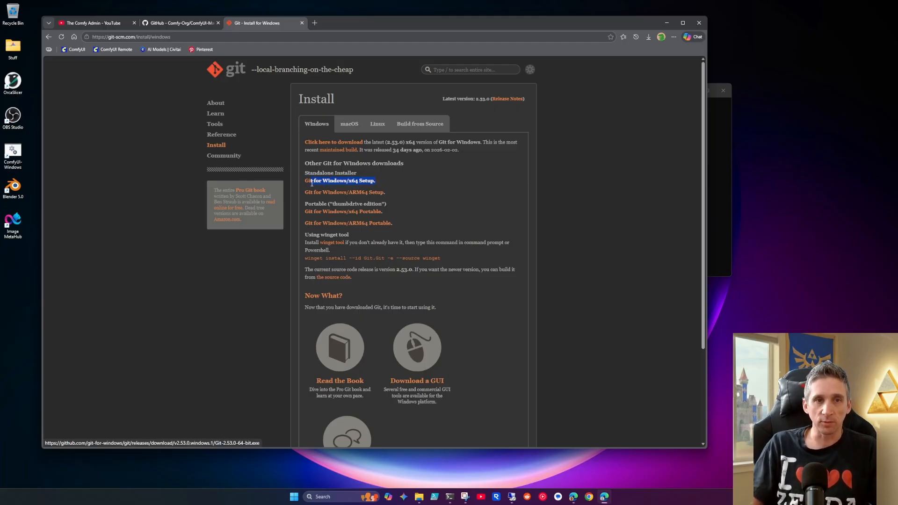
{"action": "left_click", "coordinate": [390, 180]}
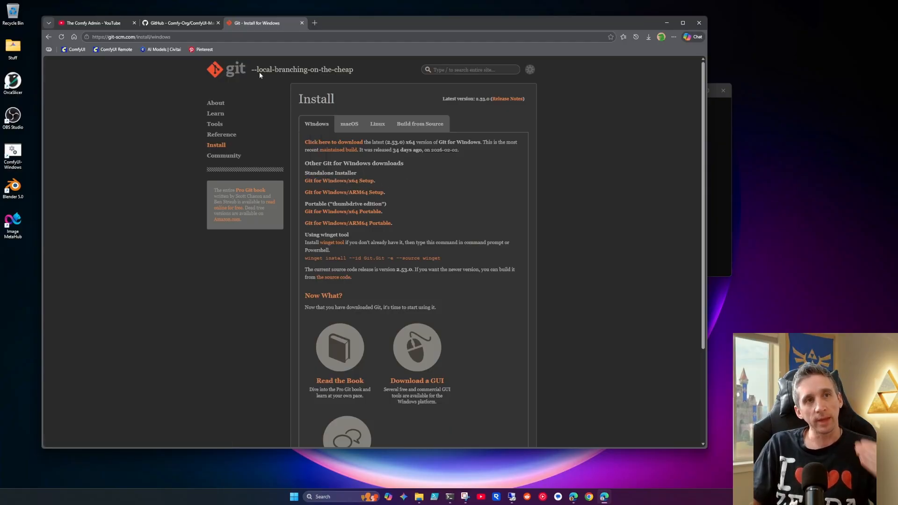
{"action": "left_click", "coordinate": [664, 23]}
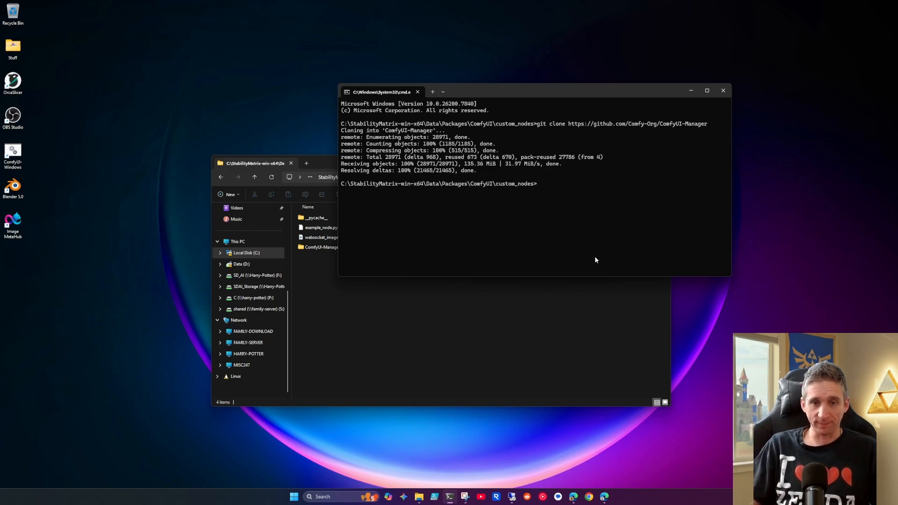
Step: Reopen Stability Matrix from the StabilityMatrix-win-x64 folder and launch the ComfyUI package
{"action": "left_click", "coordinate": [427, 310]}
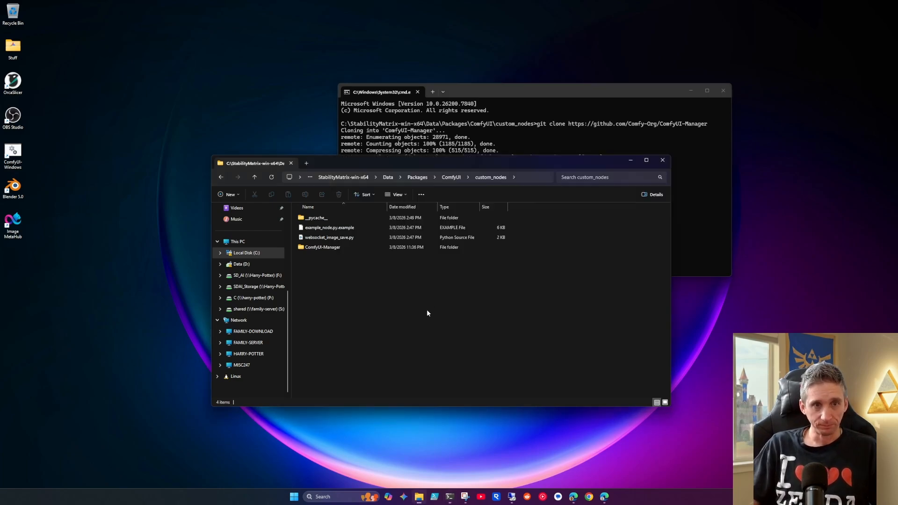
{"action": "left_click", "coordinate": [354, 177]}
{"action": "left_click", "coordinate": [326, 228]}
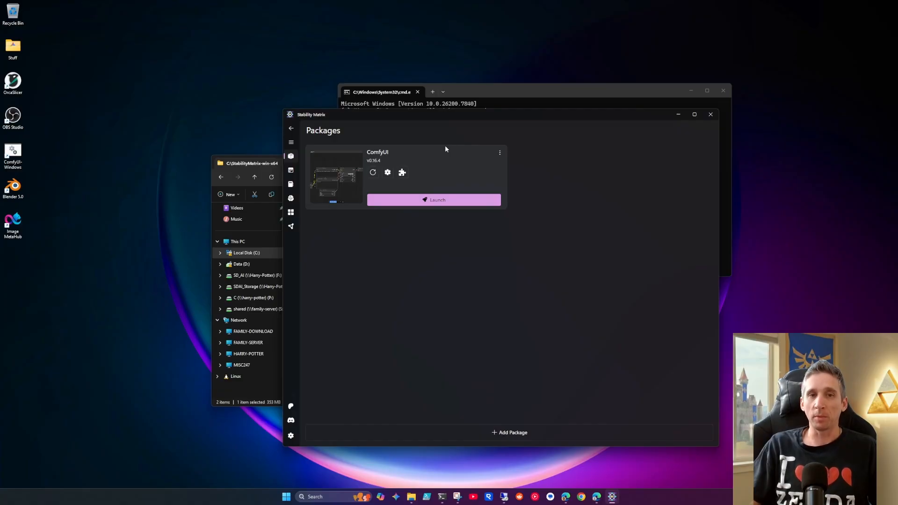
{"action": "left_click", "coordinate": [440, 197]}
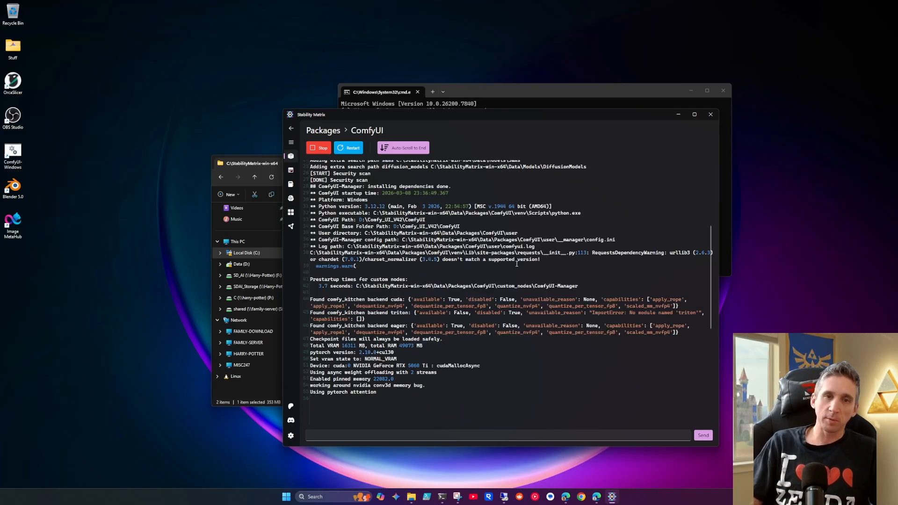
Step: Examine ComfyUI's console output for the ComfyUI-Manager loading lines, the server start and the ComfyRegistry fetch progress
{"action": "left_click_drag", "start_coordinate": [709, 296], "coordinate": [715, 233]}
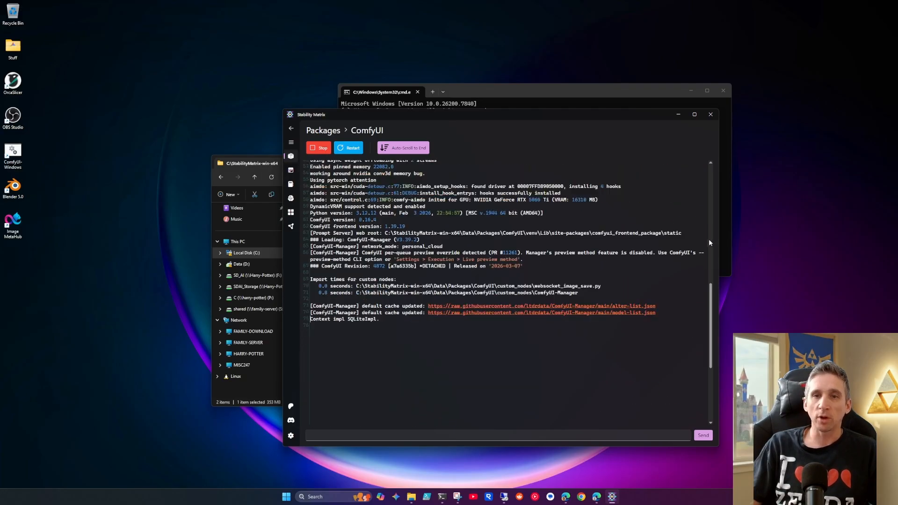
{"action": "scroll", "coordinate": [572, 270], "scroll_direction": "up", "scroll_amount": 5}
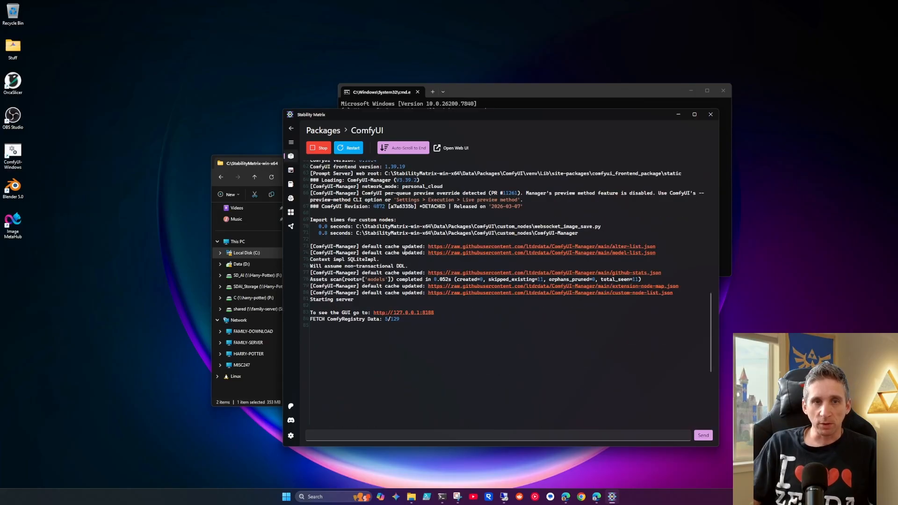
{"action": "scroll", "coordinate": [405, 248], "scroll_direction": "up", "scroll_amount": 5}
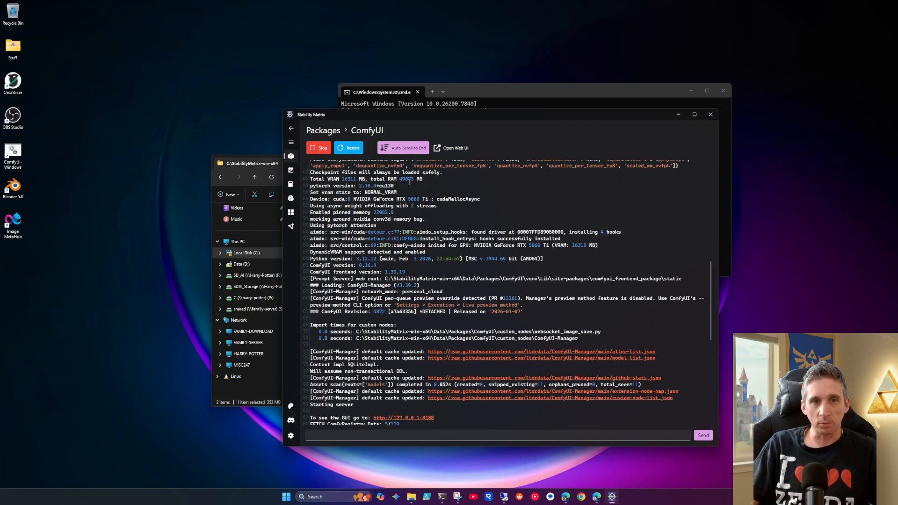
{"action": "scroll", "coordinate": [402, 250], "scroll_direction": "up", "scroll_amount": 5}
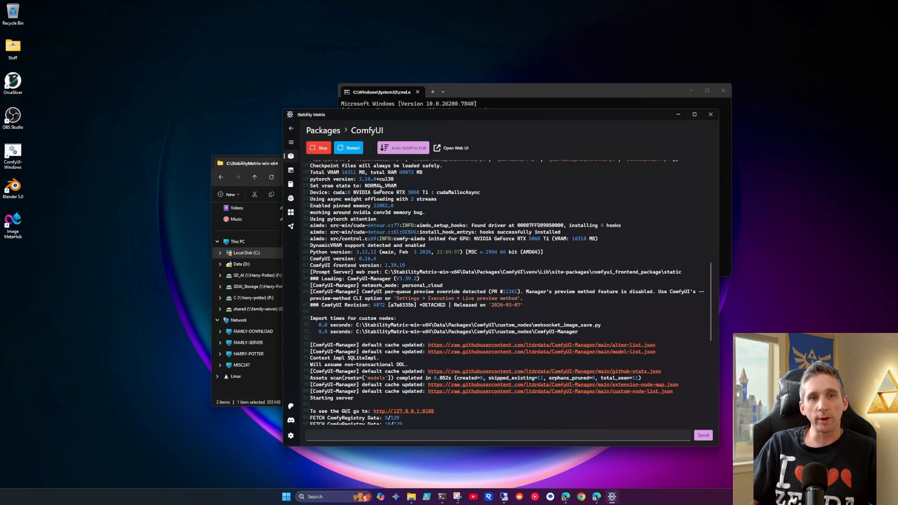
{"action": "scroll", "coordinate": [401, 197], "scroll_direction": "up", "scroll_amount": 3}
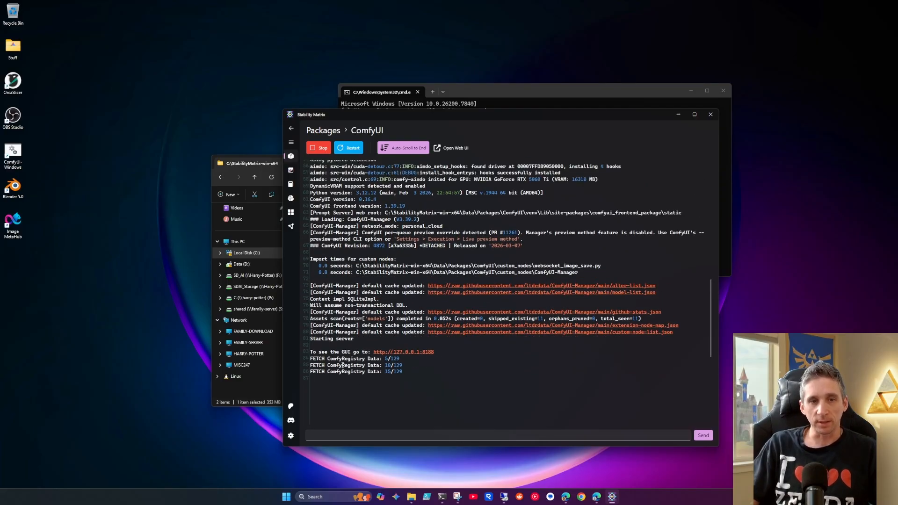
{"action": "left_click_drag", "start_coordinate": [311, 358], "coordinate": [398, 358]}
{"action": "left_click", "coordinate": [414, 373]}
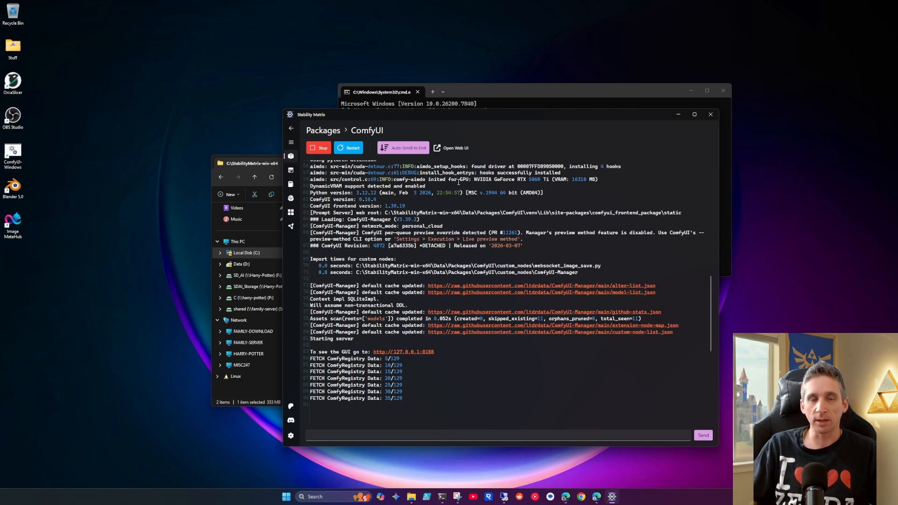
{"action": "scroll", "coordinate": [458, 182], "scroll_direction": "down", "scroll_amount": 4}
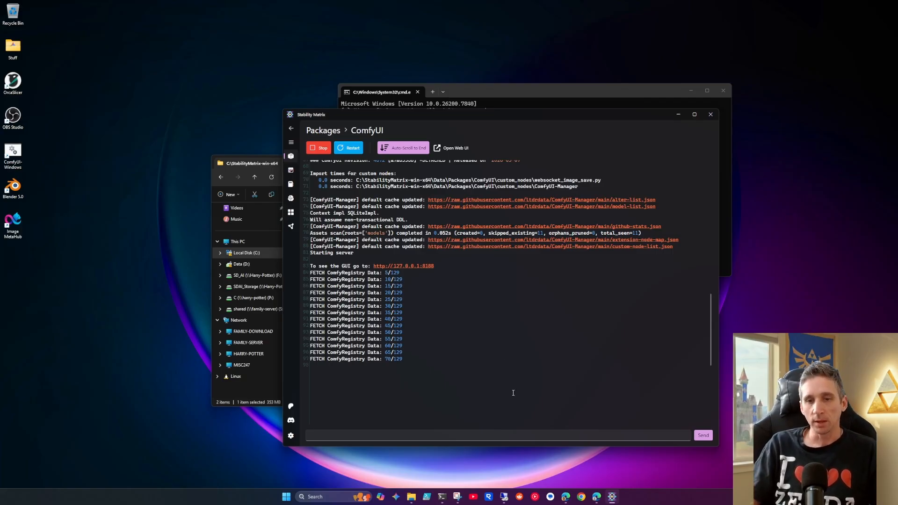
Step: Open the local ComfyUI page in a new browser tab, dismiss the missing models notice and open ComfyUI Manager
{"action": "left_click", "coordinate": [594, 499]}
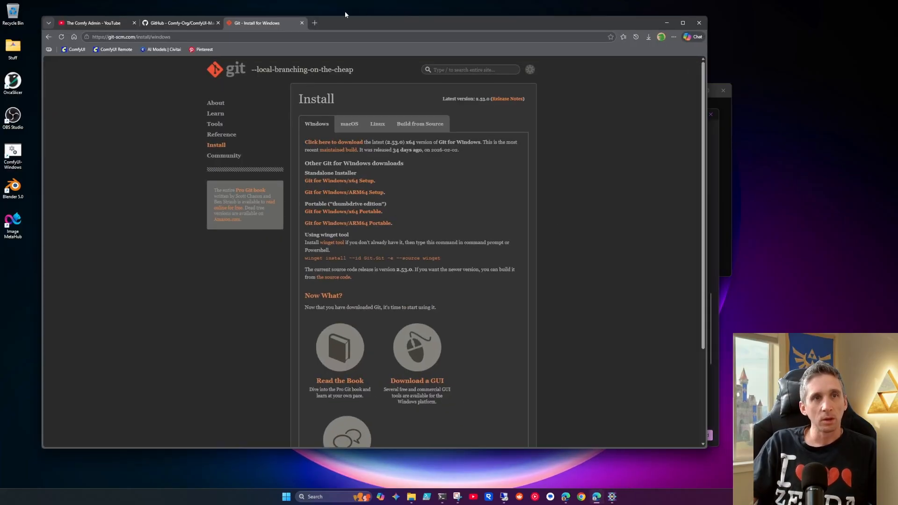
{"action": "left_click", "coordinate": [314, 23]}
{"action": "left_click", "coordinate": [77, 49]}
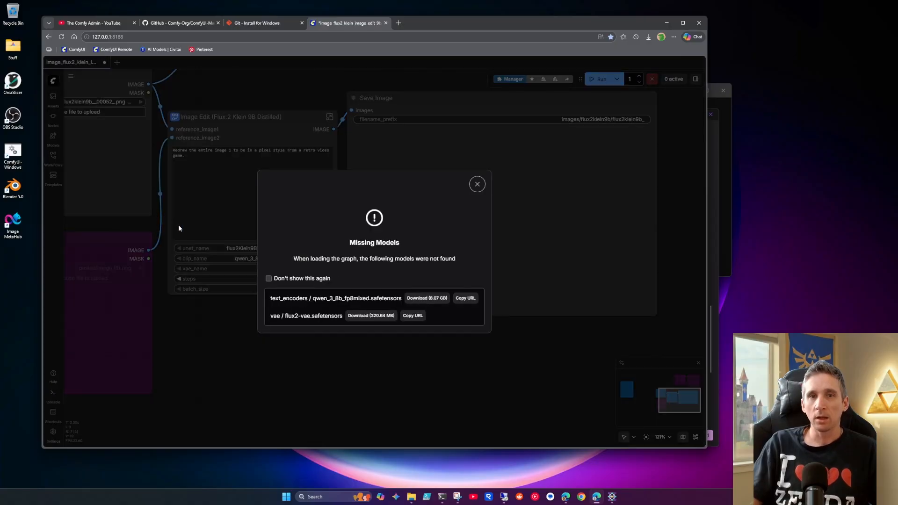
{"action": "left_click", "coordinate": [477, 184]}
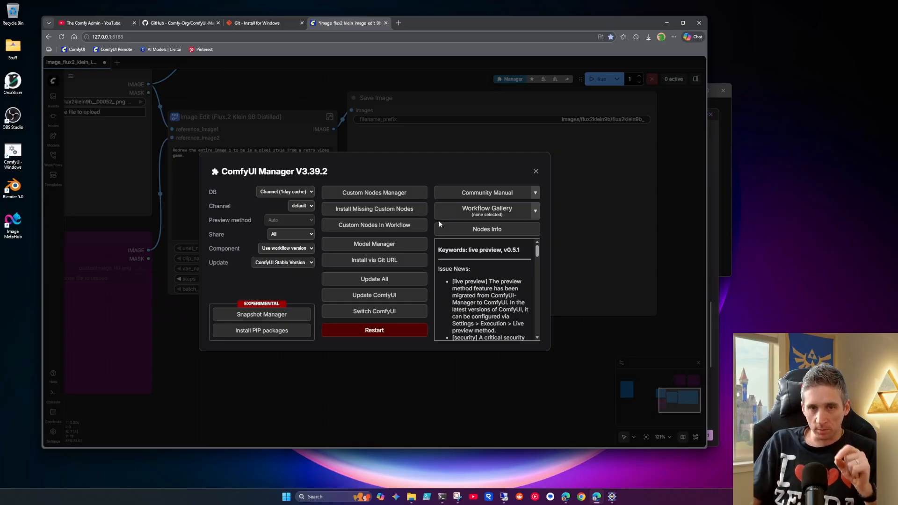
Step: Examine the Channel options in ComfyUI Manager and close the list without changing the selection
{"action": "left_click_drag", "start_coordinate": [211, 207], "coordinate": [230, 206]}
{"action": "left_click", "coordinate": [231, 207]}
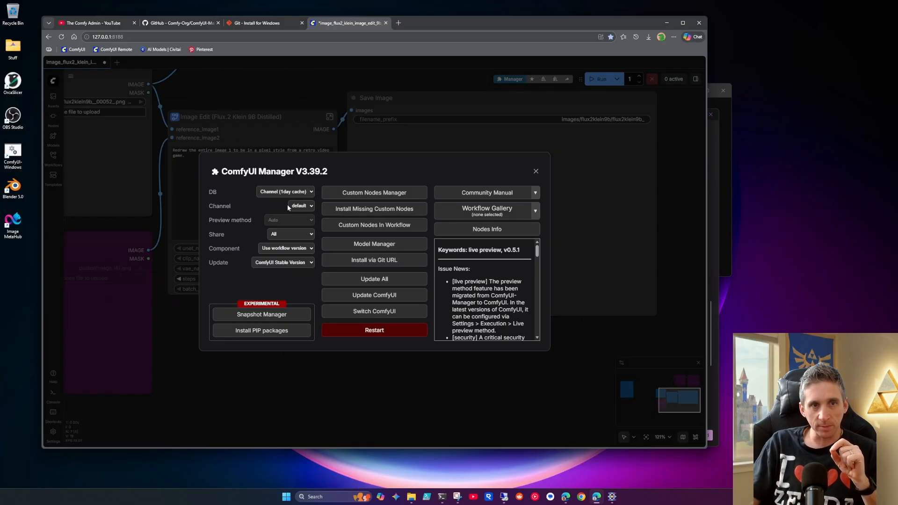
{"action": "left_click", "coordinate": [310, 207]}
{"action": "left_click", "coordinate": [310, 207]}
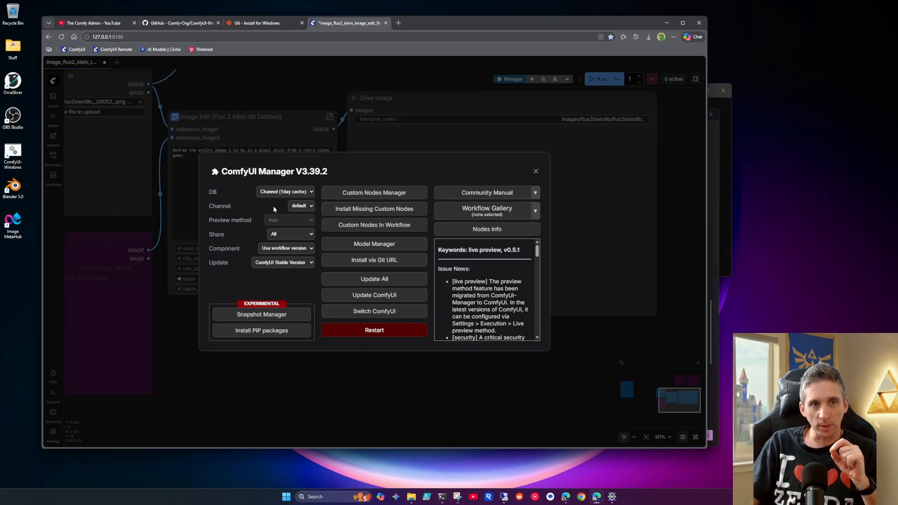
{"action": "left_click", "coordinate": [301, 209]}
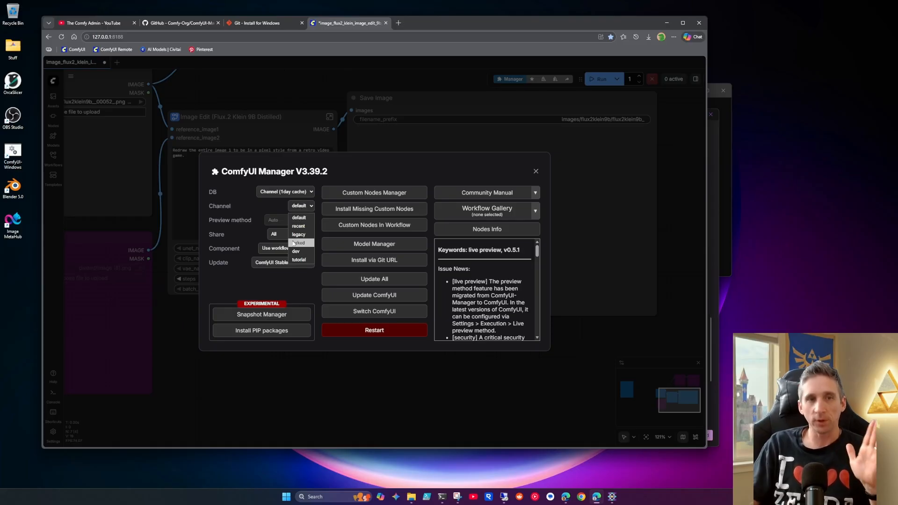
{"action": "left_click", "coordinate": [267, 211]}
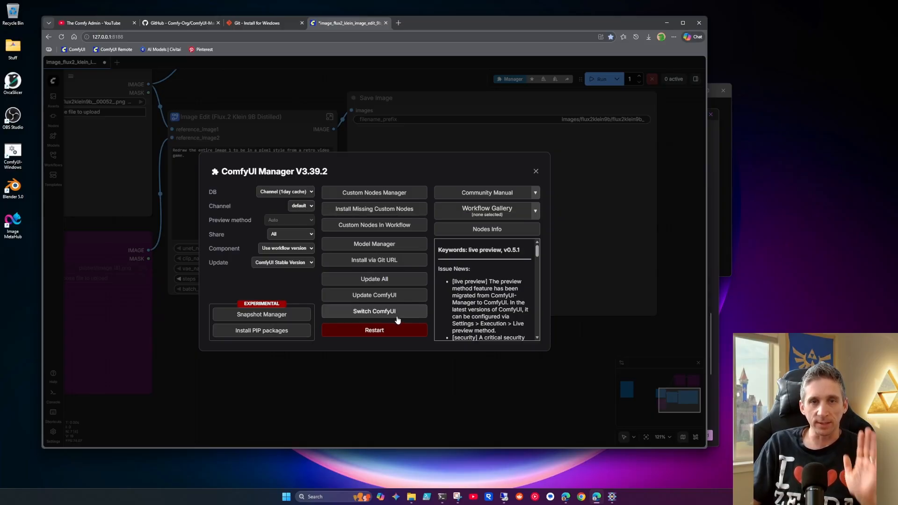
Step: Open the Custom Nodes Manager from ComfyUI Manager to view the installable custom nodes
{"action": "left_click", "coordinate": [391, 198]}
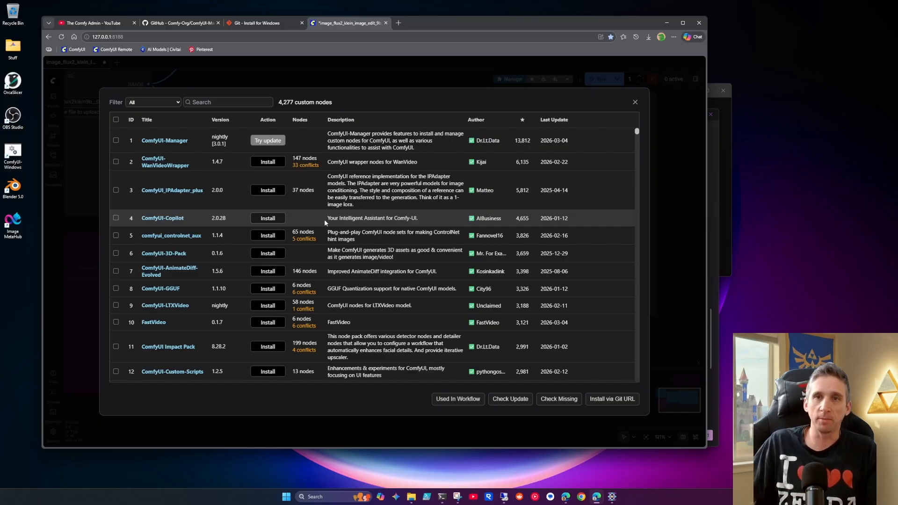
Step: Switch to Stability Matrix, examine the inference packages available under Add Package, and return to the installed packages overview
{"action": "left_click", "coordinate": [716, 167]}
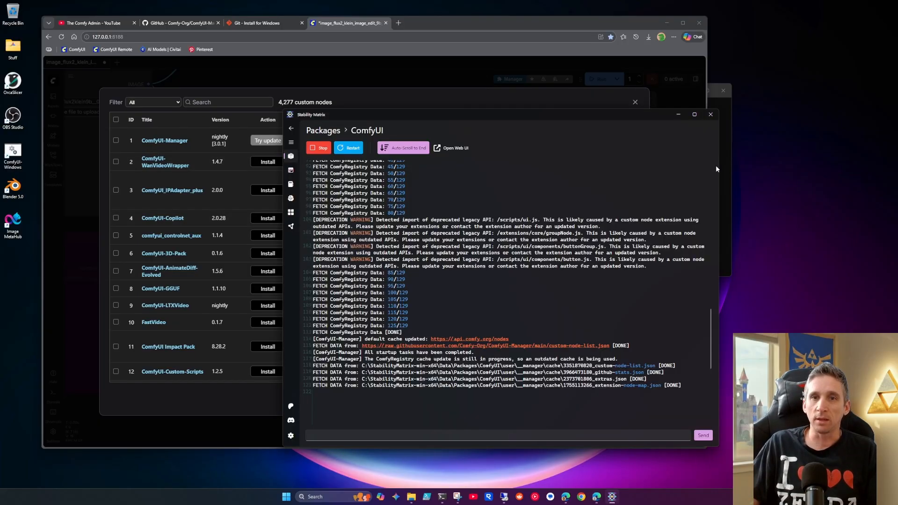
{"action": "left_click", "coordinate": [328, 132]}
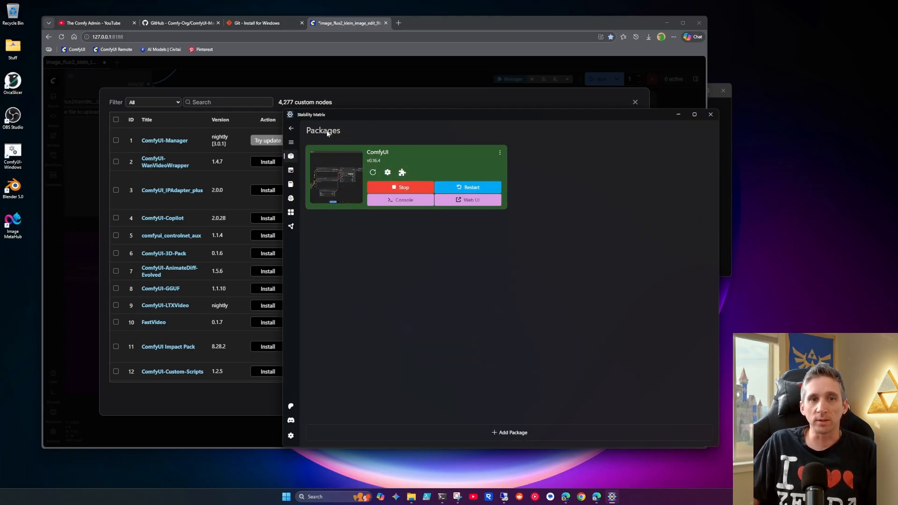
{"action": "left_click", "coordinate": [507, 432]}
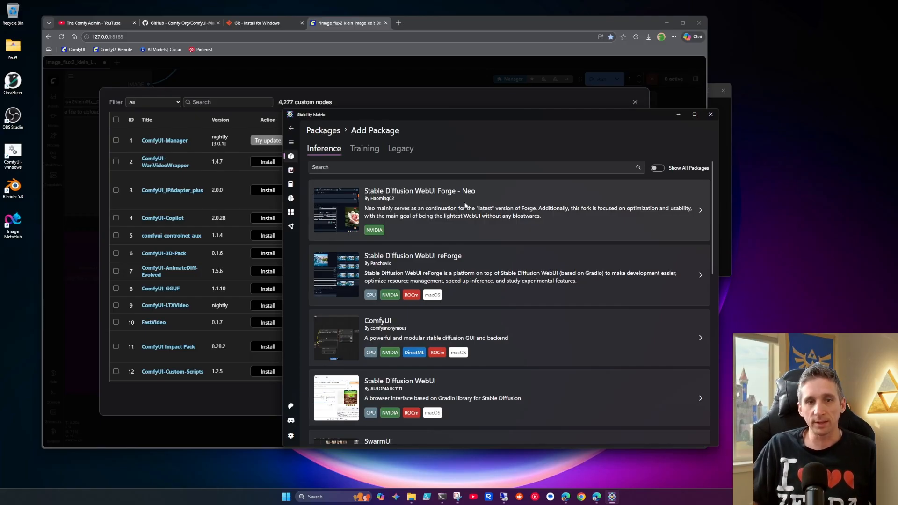
{"action": "scroll", "coordinate": [463, 201], "scroll_direction": "down", "scroll_amount": 2}
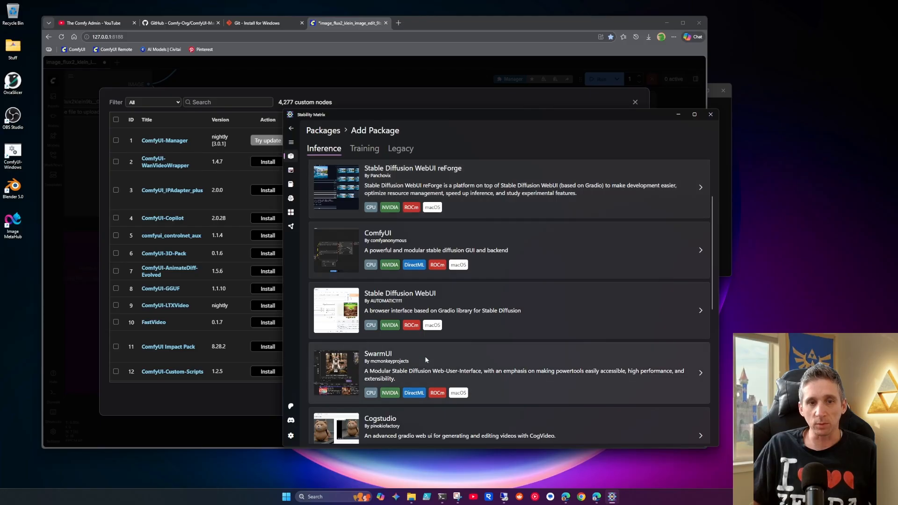
{"action": "scroll", "coordinate": [426, 355], "scroll_direction": "down", "scroll_amount": 3}
{"action": "scroll", "coordinate": [419, 361], "scroll_direction": "down", "scroll_amount": 2}
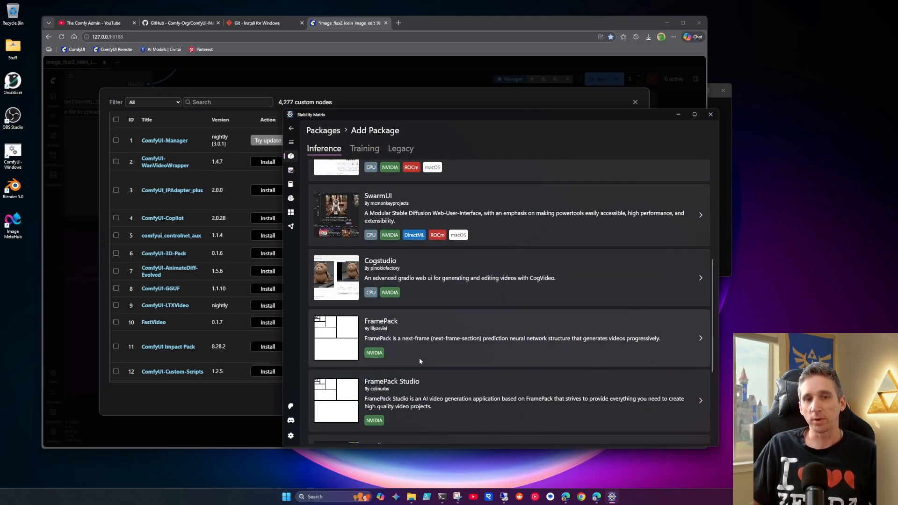
{"action": "scroll", "coordinate": [419, 358], "scroll_direction": "up", "scroll_amount": 3}
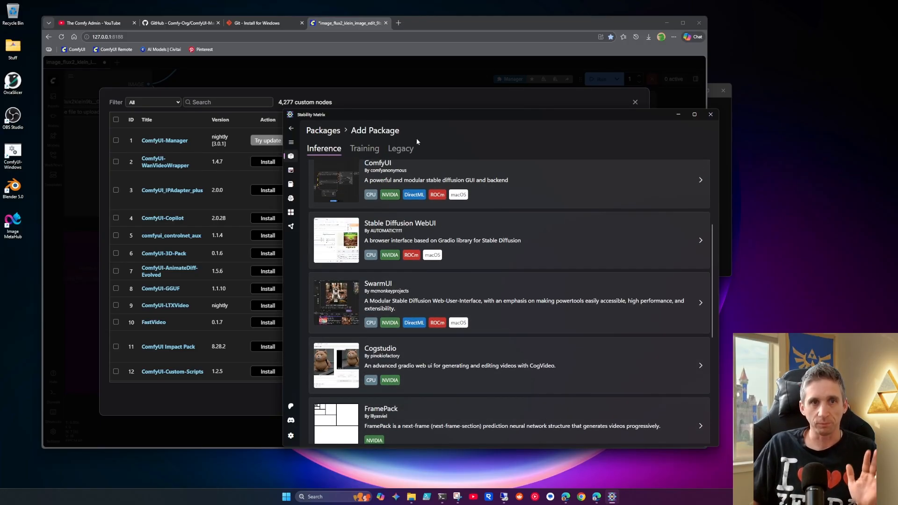
{"action": "left_click", "coordinate": [333, 135]}
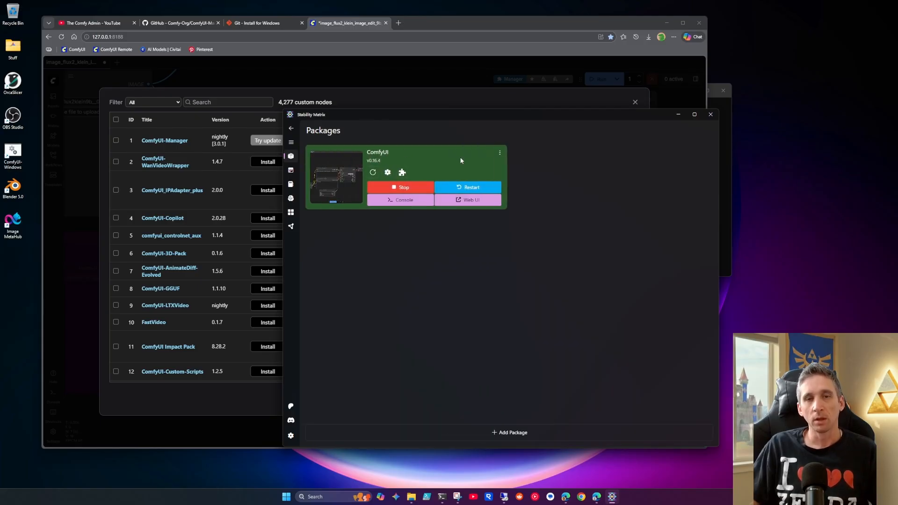